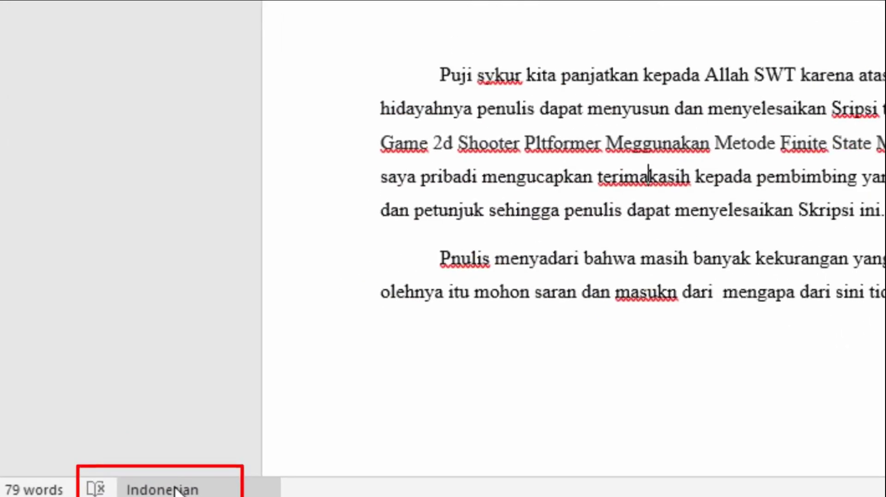
# Set English (United States) as the default proofing language for the preface
pyautogui.click(284, 418)
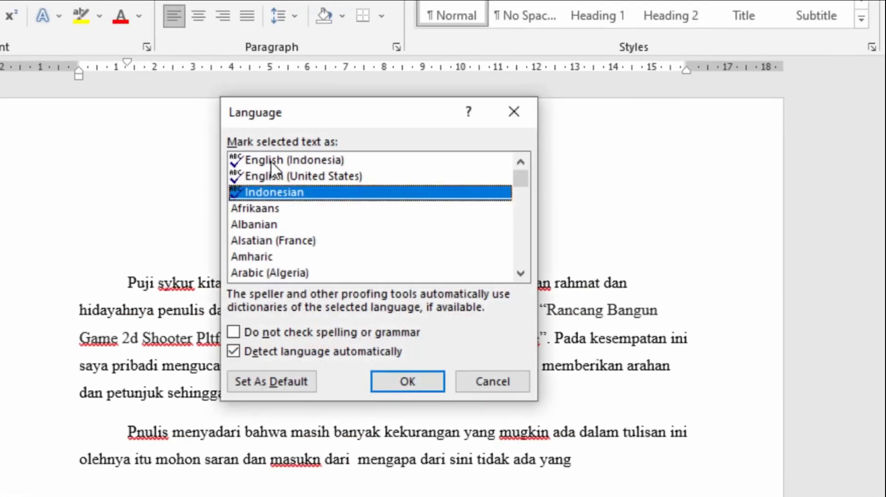
pyautogui.click(272, 161)
pyautogui.click(272, 177)
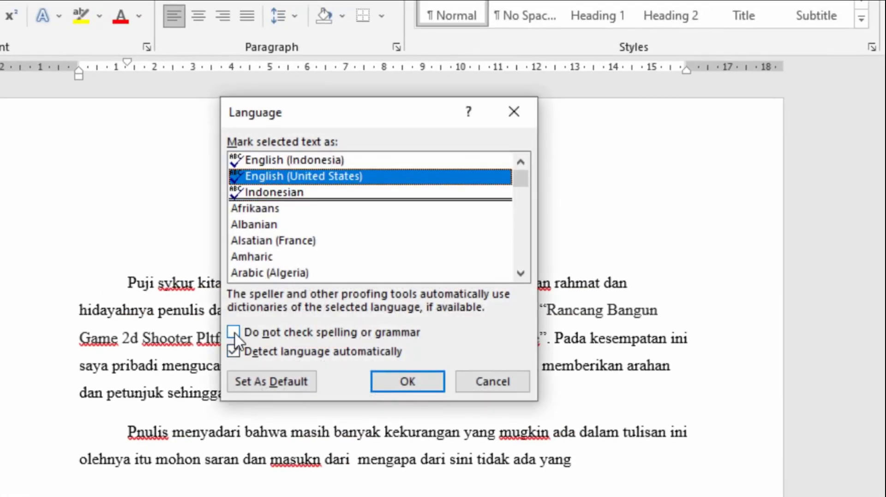
pyautogui.click(277, 386)
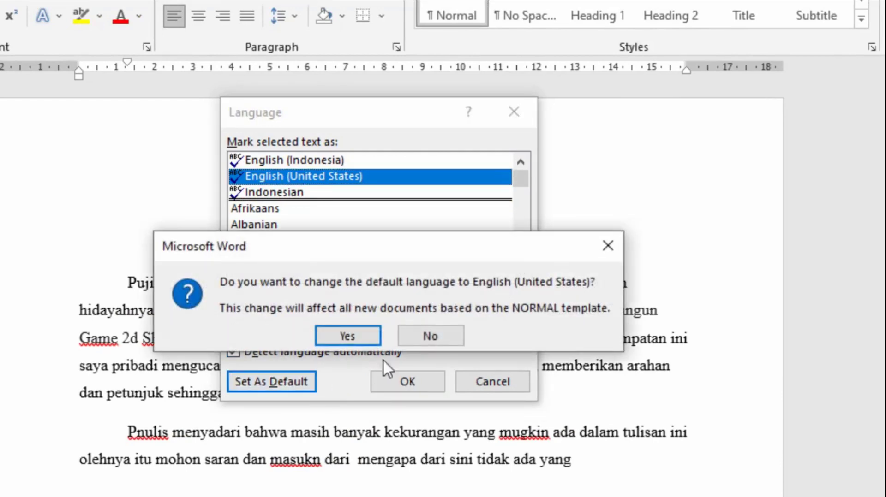
pyautogui.click(355, 332)
pyautogui.click(390, 384)
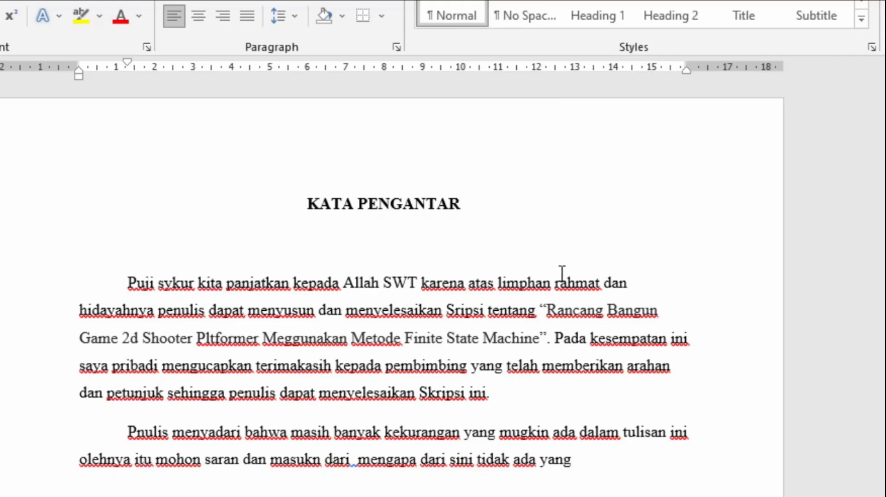
# Select 'Game 2d Shooter' and 'Finite State Machine', then make Indonesian the default proofing language
pyautogui.click(297, 364)
pyautogui.moveTo(80, 339); pyautogui.dragTo(193, 341)
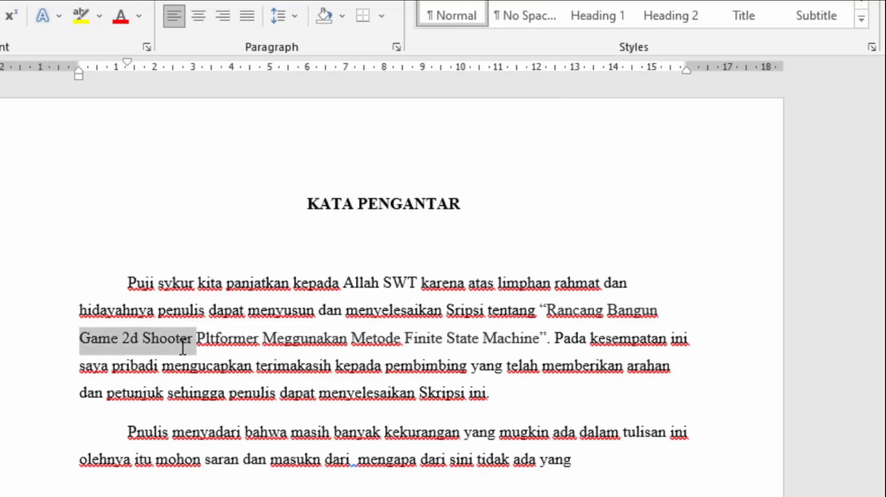
pyautogui.moveTo(404, 339); pyautogui.dragTo(538, 342)
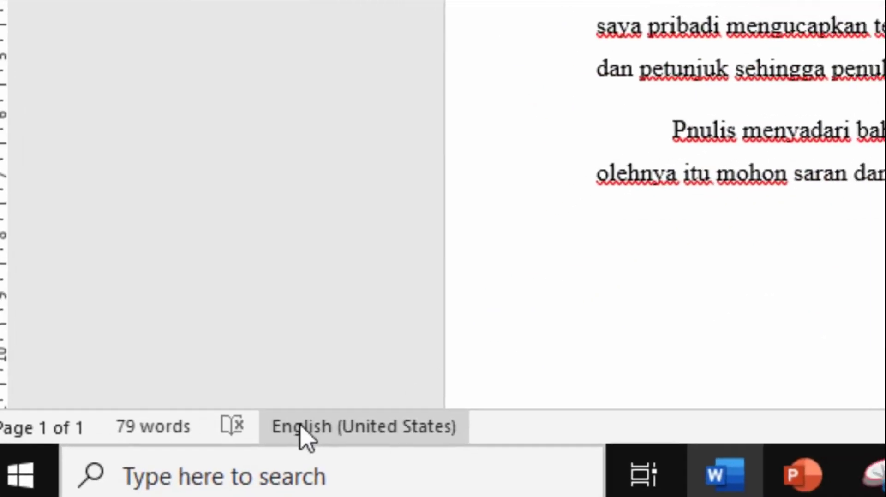
pyautogui.click(327, 416)
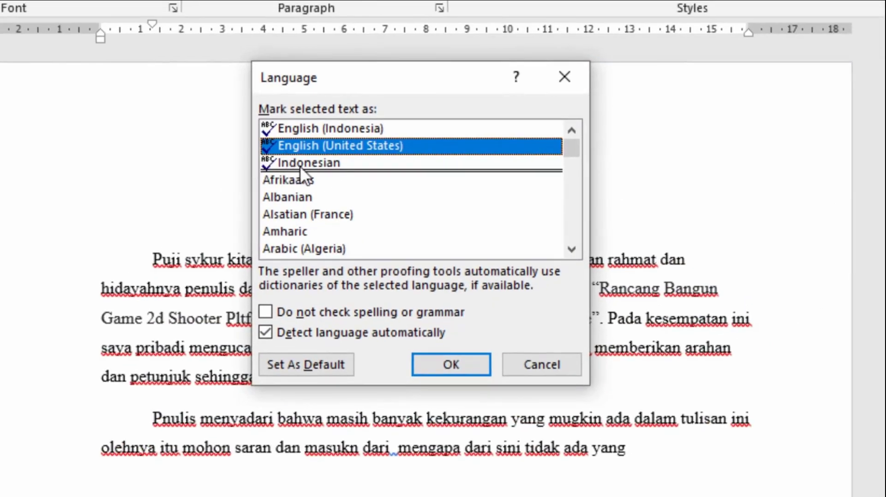
pyautogui.click(304, 164)
pyautogui.click(288, 362)
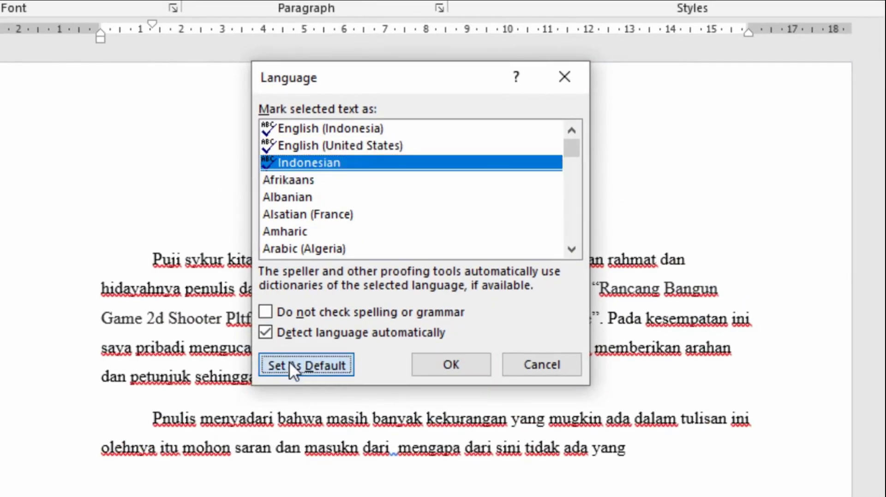
pyautogui.click(402, 317)
pyautogui.click(435, 369)
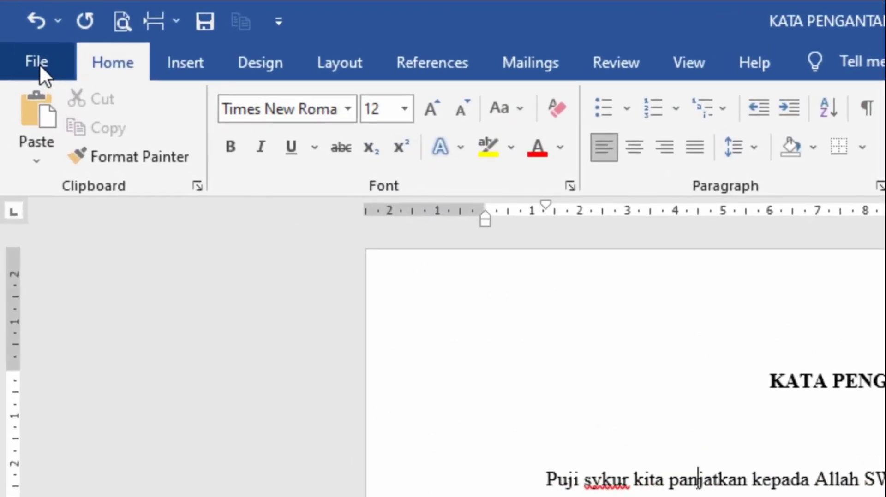
# Show the Language page of Word Options, listing English (Indonesia) and English (United States)
pyautogui.click(39, 62)
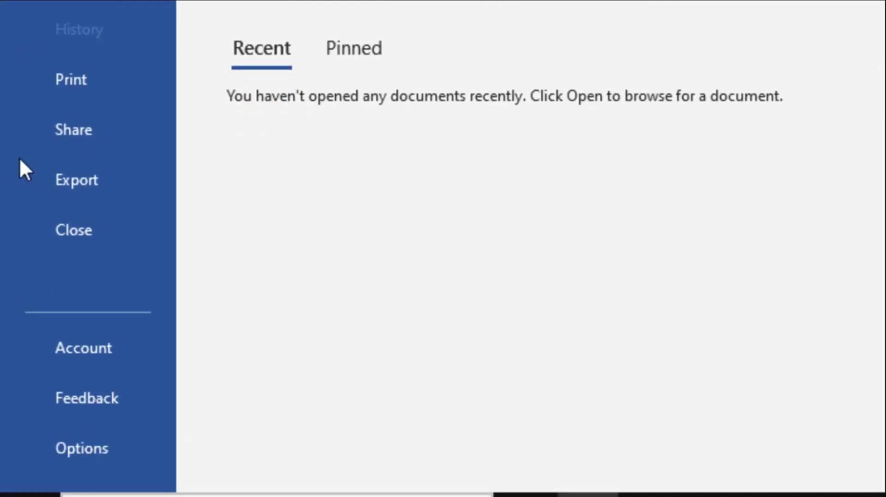
pyautogui.click(126, 454)
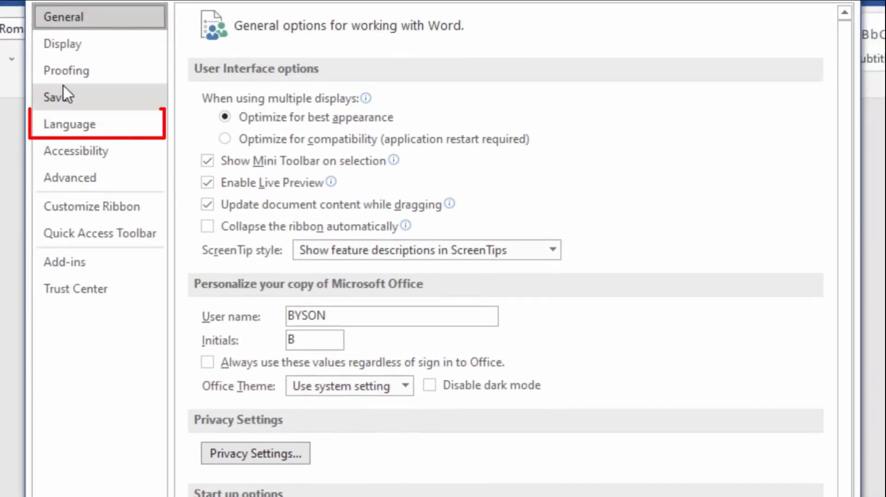
pyautogui.click(54, 128)
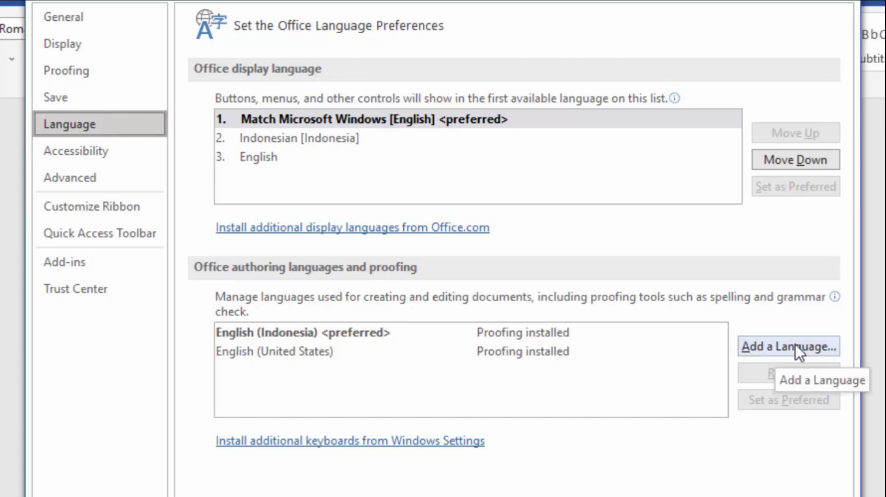
# Add Indonesian as an authoring language and go to the Office.com additional display languages page
pyautogui.click(815, 344)
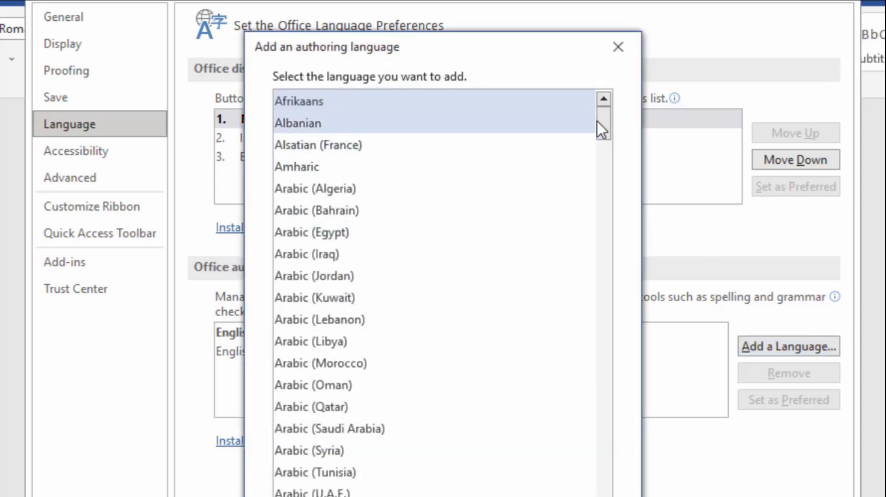
pyautogui.moveTo(601, 123); pyautogui.dragTo(621, 273)
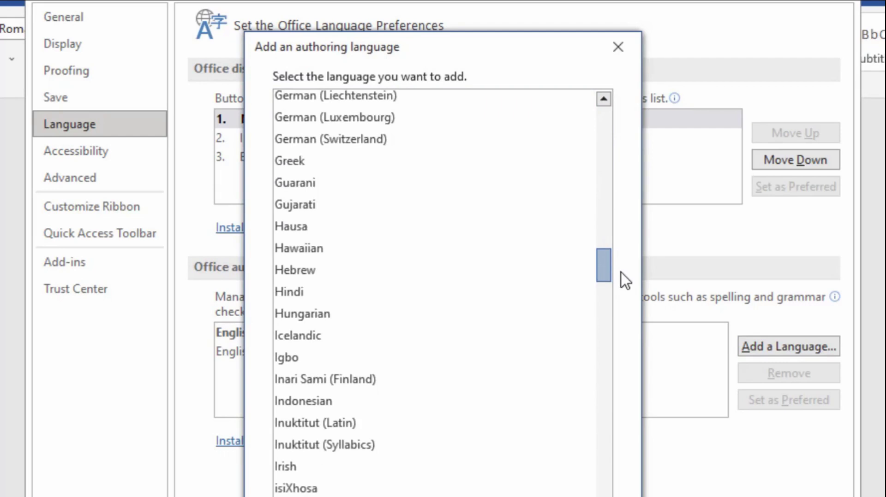
pyautogui.click(307, 408)
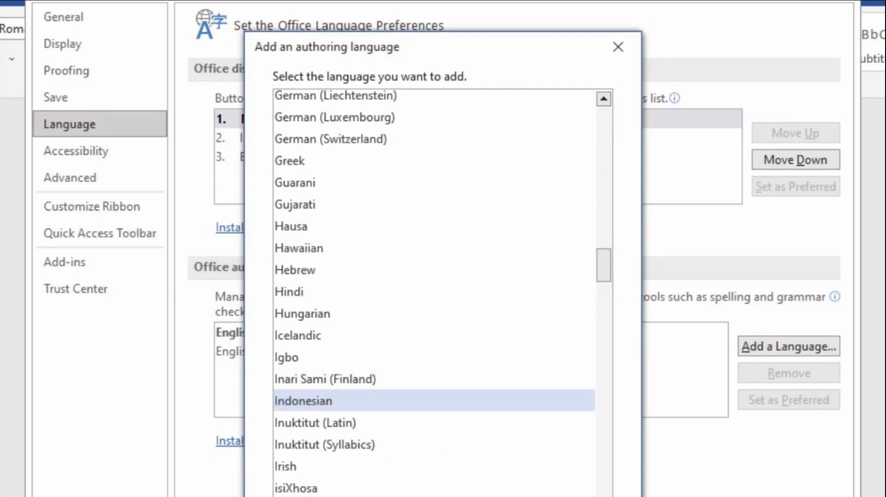
pyautogui.press('Return')
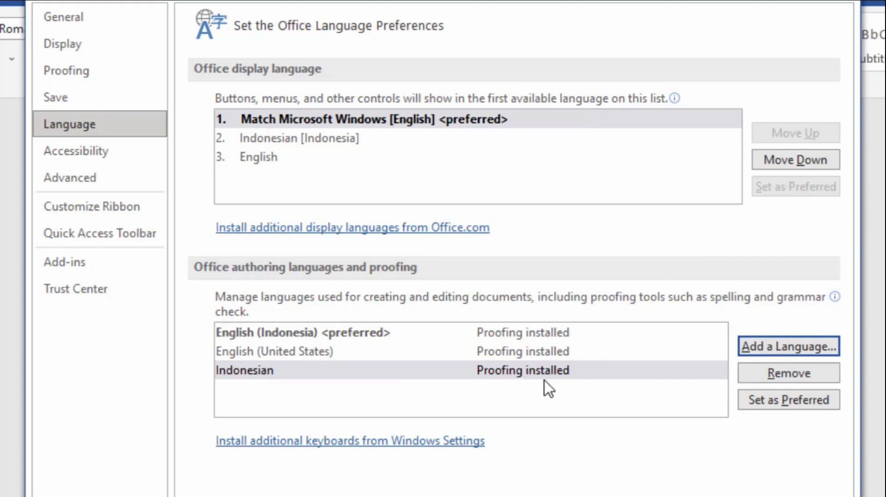
pyautogui.click(379, 235)
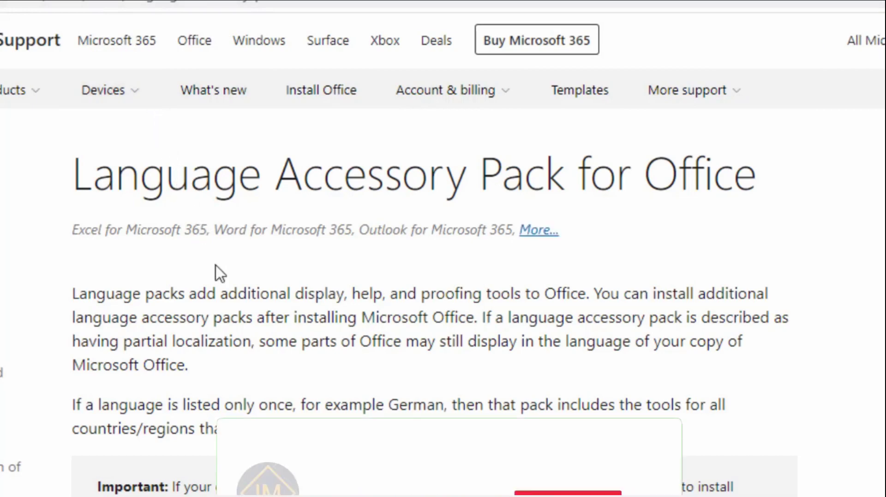
# Scroll to Step 1 and browse the 'Which language do you need?' list for Indonesian
pyautogui.scroll(-3, 258, 493)
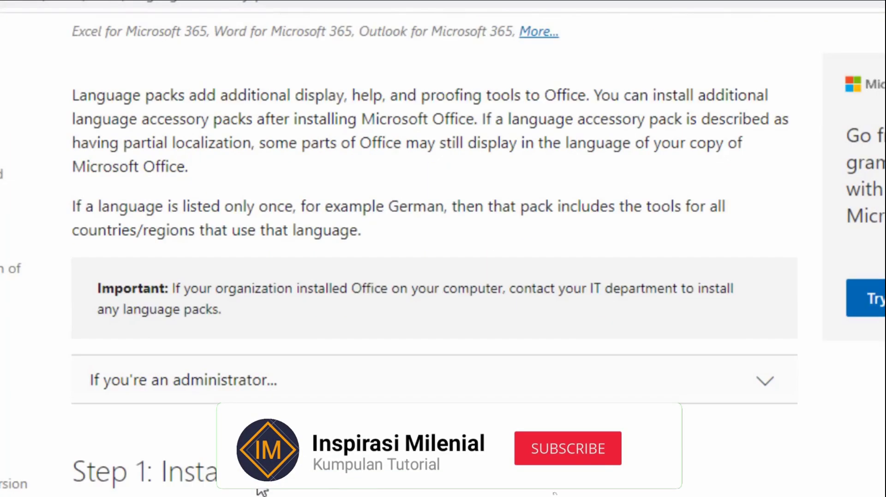
pyautogui.scroll(-3, 258, 493)
pyautogui.scroll(-3, 259, 493)
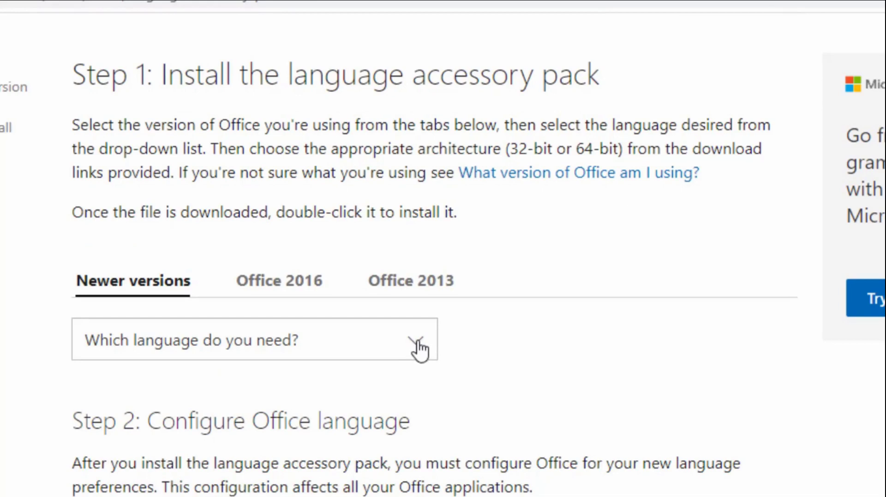
pyautogui.click(419, 352)
pyautogui.scroll(-3, 246, 429)
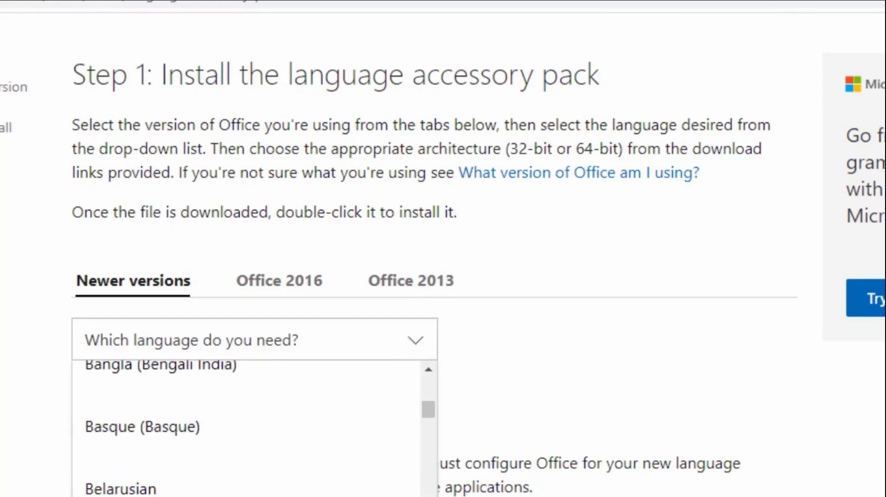
pyautogui.scroll(-2, 246, 429)
pyautogui.scroll(-2, 246, 429)
pyautogui.scroll(-2, 246, 429)
pyautogui.scroll(-2, 279, 459)
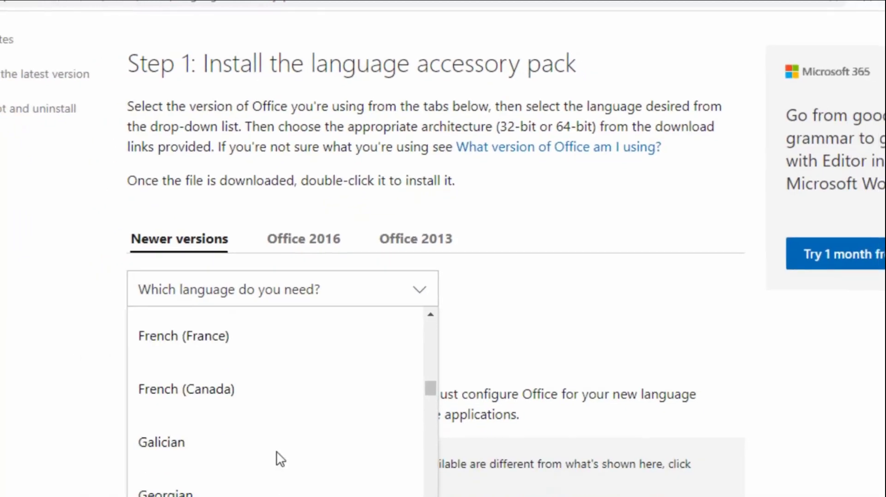
pyautogui.scroll(-1, 290, 421)
pyautogui.scroll(-2, 290, 421)
pyautogui.scroll(-3, 290, 421)
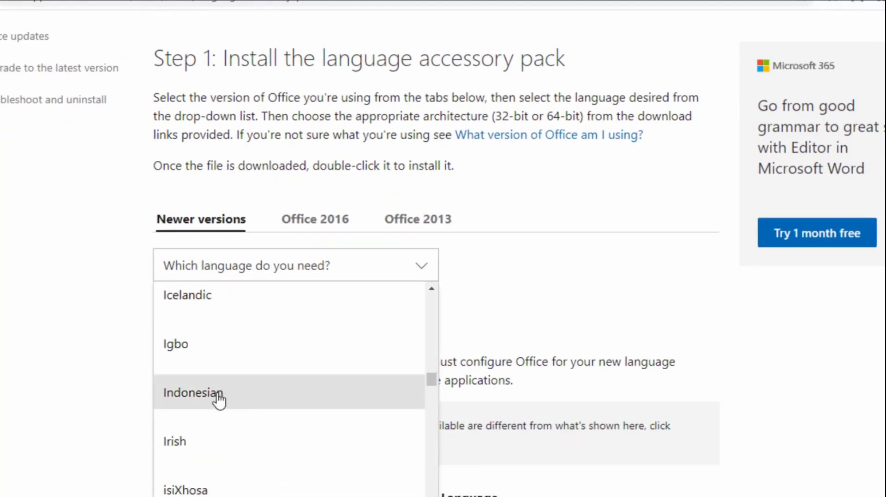
# Choose Indonesian to reveal the id-id 32-bit and 64-bit download links
pyautogui.click(265, 394)
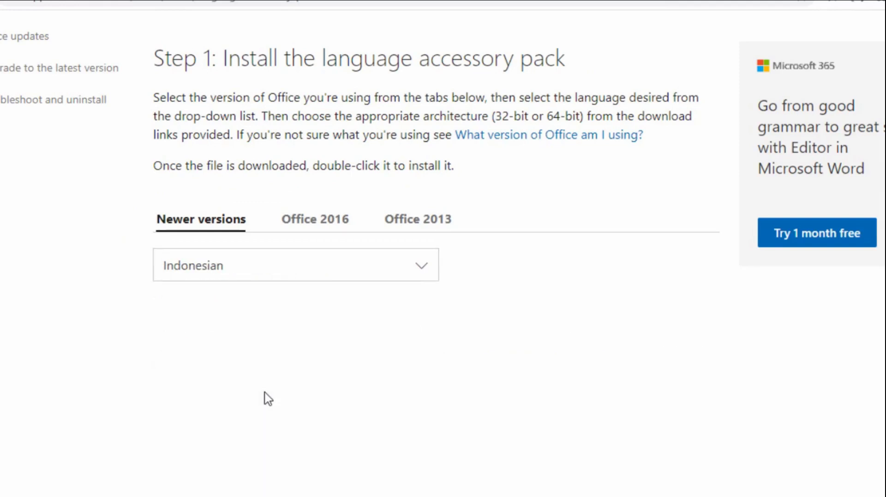
pyautogui.scroll(-3, 411, 337)
pyautogui.scroll(-1, 417, 342)
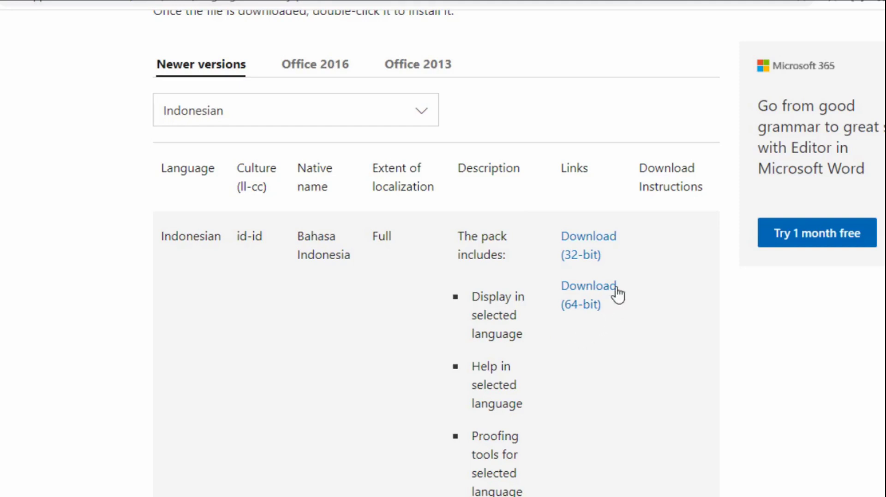
# Download the 64-bit Indonesian language pack as OfficeSetup.exe and run it
pyautogui.click(586, 306)
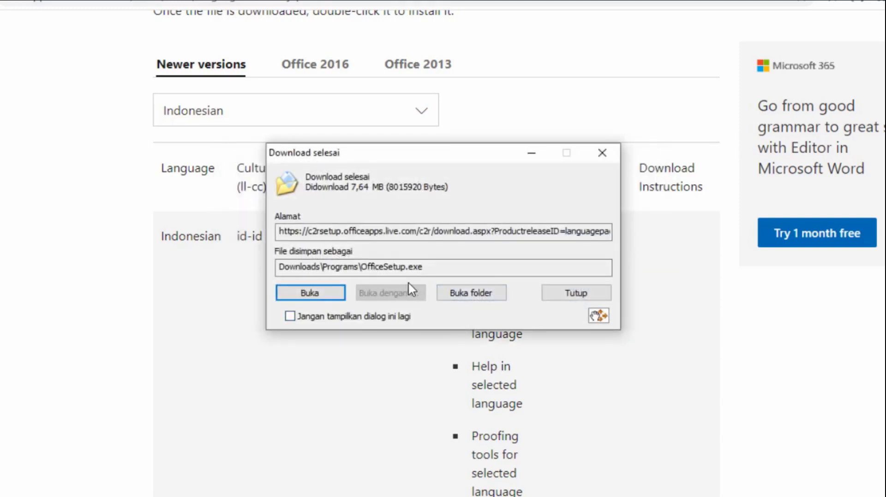
pyautogui.click(328, 295)
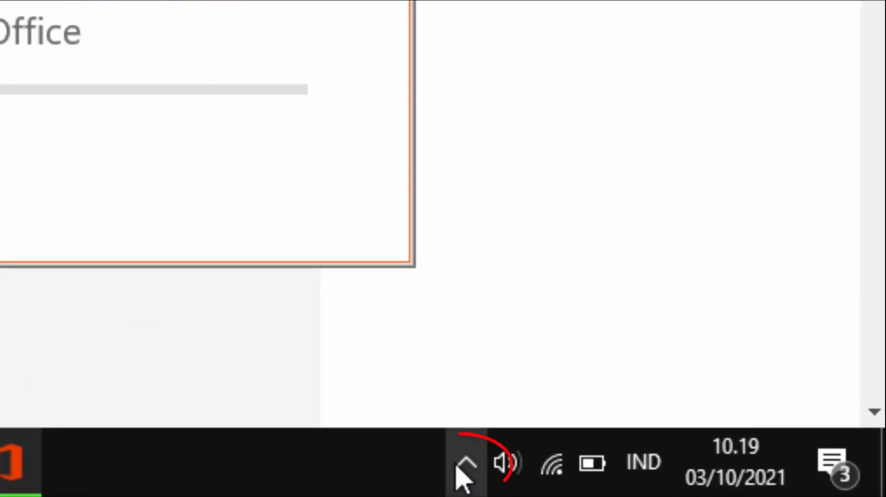
# Check Office installation progress from the system tray and dismiss the background-installation notice
pyautogui.click(486, 463)
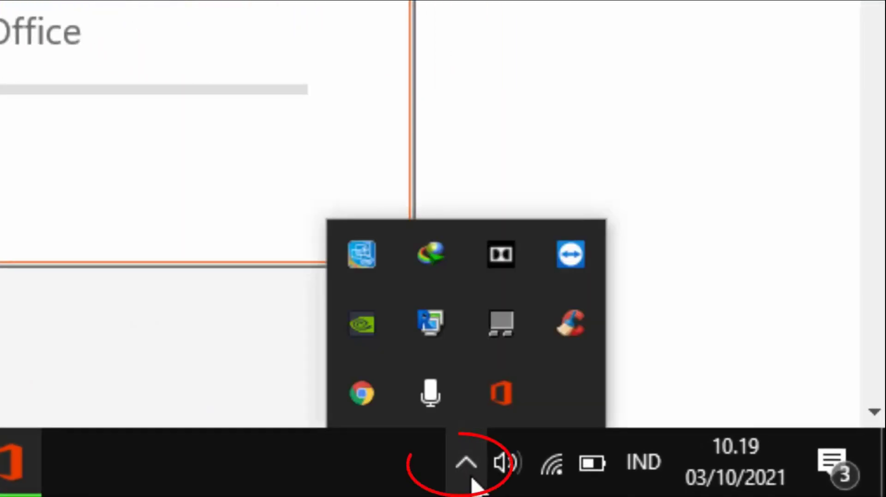
pyautogui.click(499, 406)
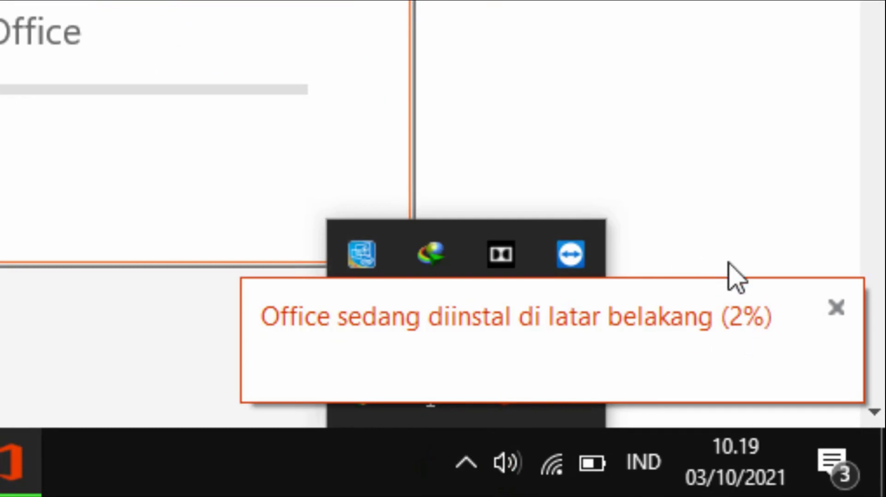
pyautogui.click(836, 308)
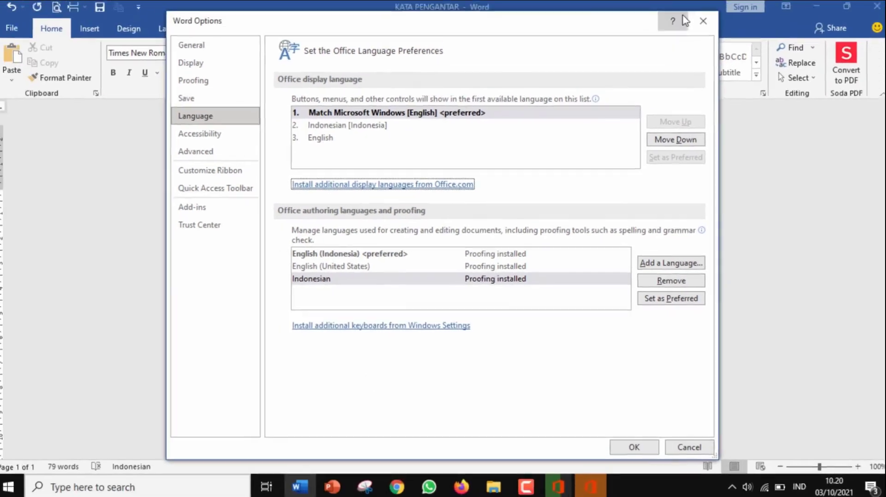
# Close Word Options and quit Word, discarding changes to KATA PENGANTAR
pyautogui.click(700, 25)
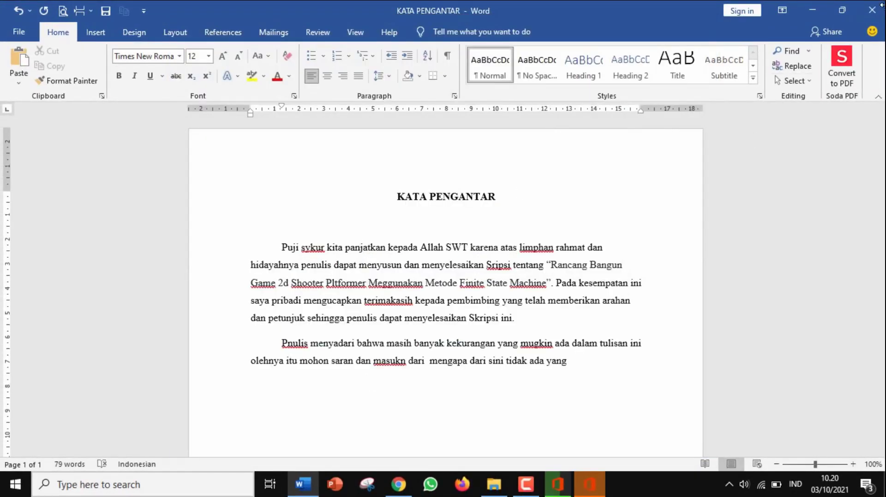
pyautogui.hotkey('alt', 'F4')
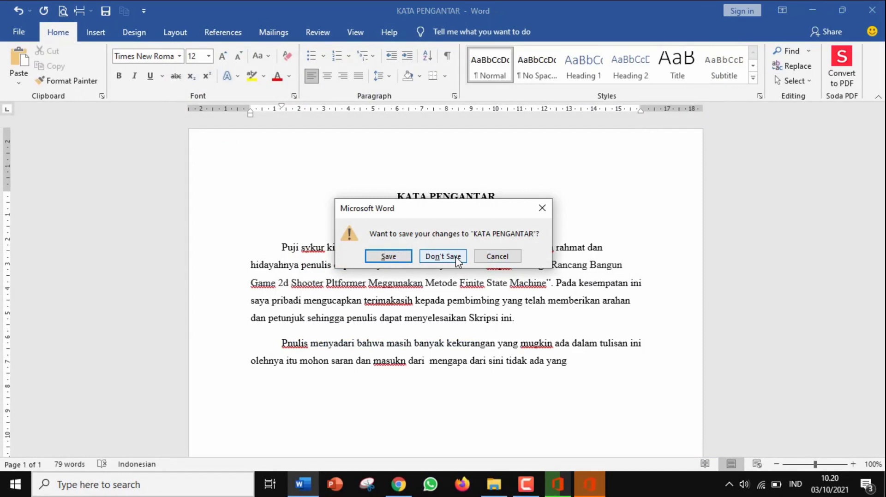
pyautogui.click(458, 258)
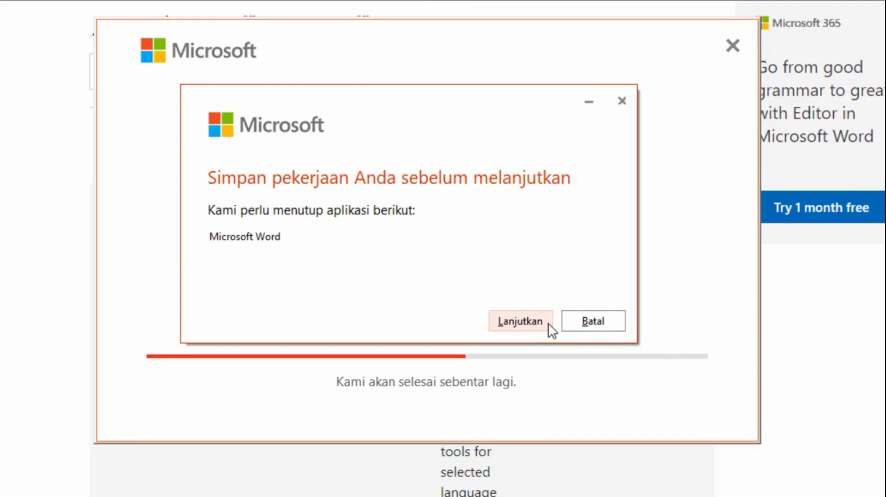
# Let the installer continue (Lanjutkan), monitor progress from the tray, and dismiss the completion notice
pyautogui.click(548, 323)
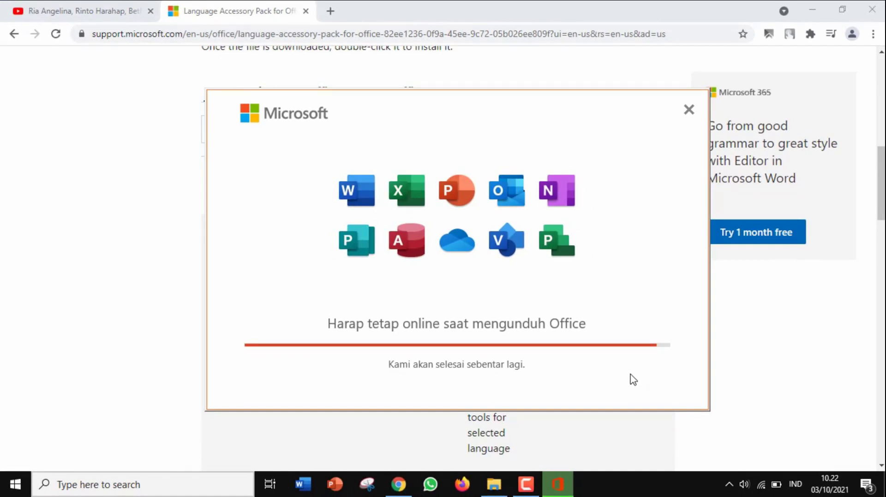
pyautogui.click(728, 484)
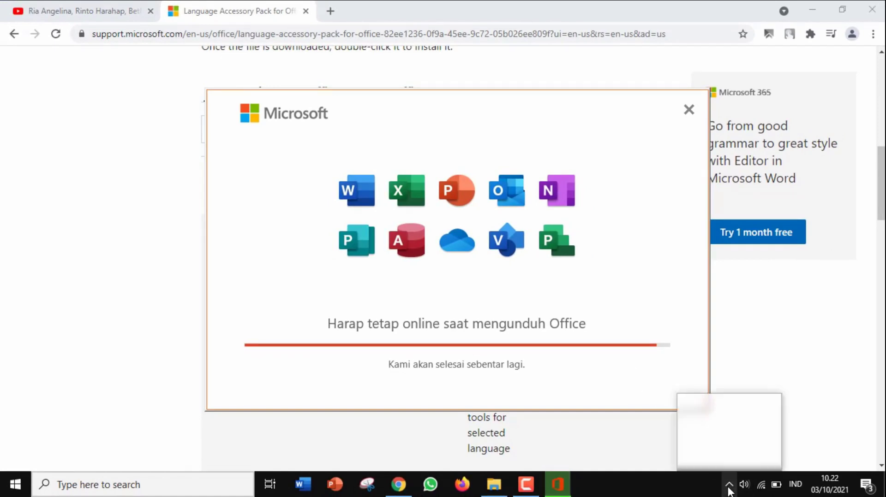
pyautogui.click(740, 460)
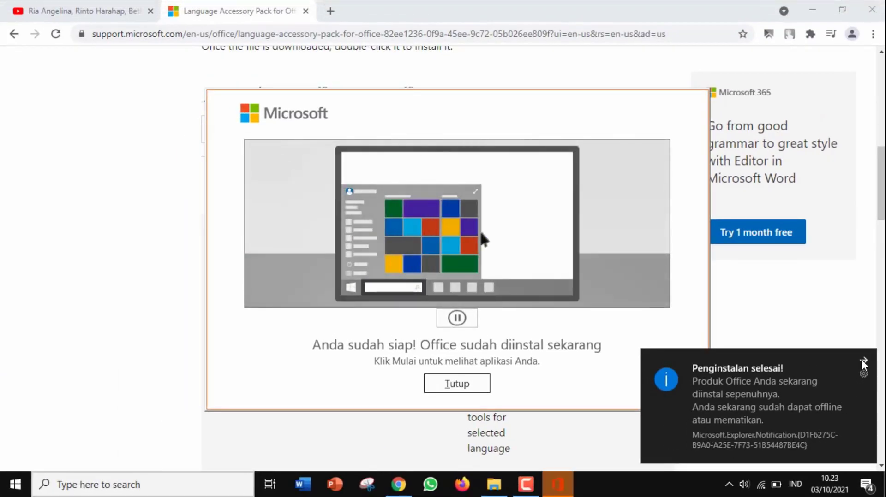
pyautogui.click(862, 360)
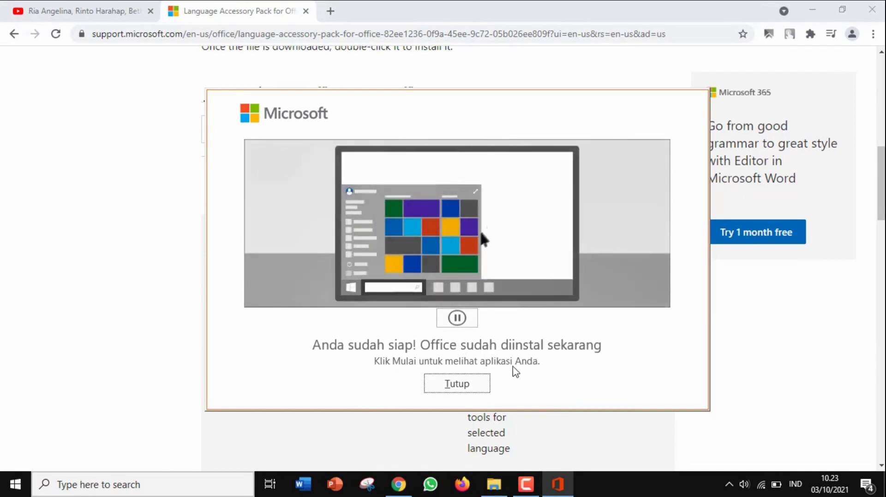
# Close the finished installer, minimize Chrome, and reopen KATA PENGANTAR from File Explorer
pyautogui.click(480, 392)
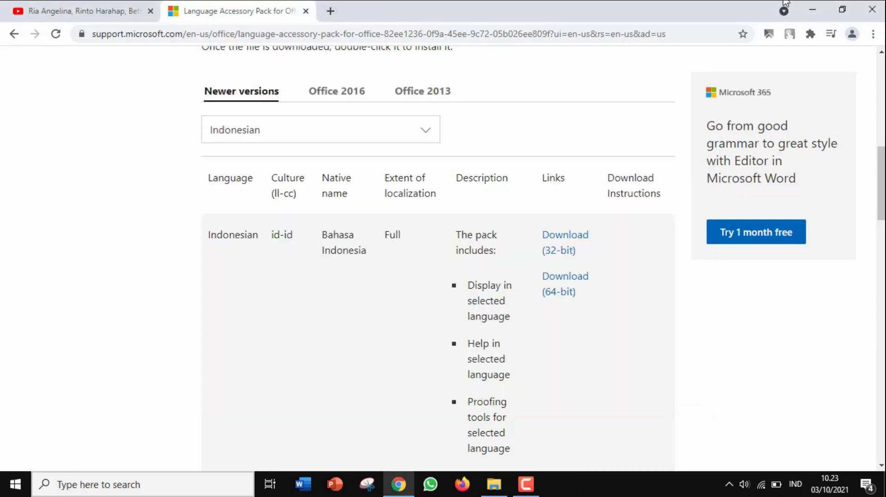
pyautogui.click(811, 11)
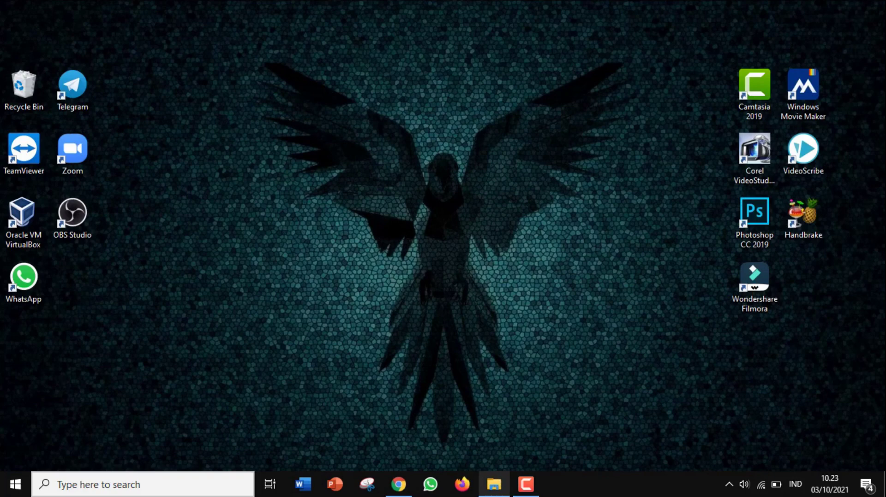
pyautogui.click(496, 422)
pyautogui.click(208, 180)
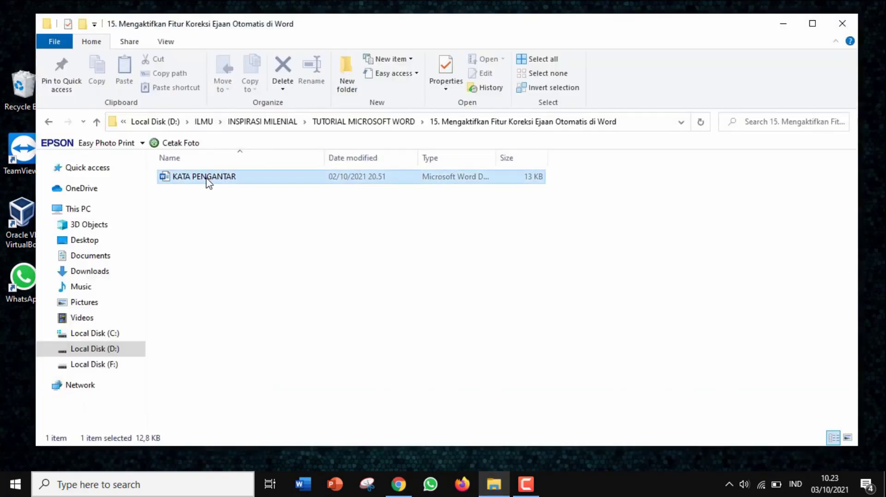
pyautogui.click(782, 23)
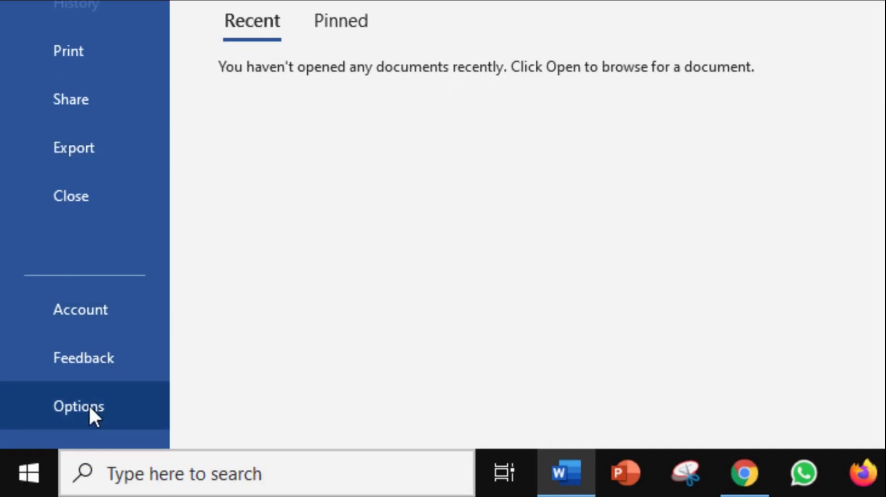
# In Word Options > Language, add Indonesian as an authoring and proofing language
pyautogui.click(90, 407)
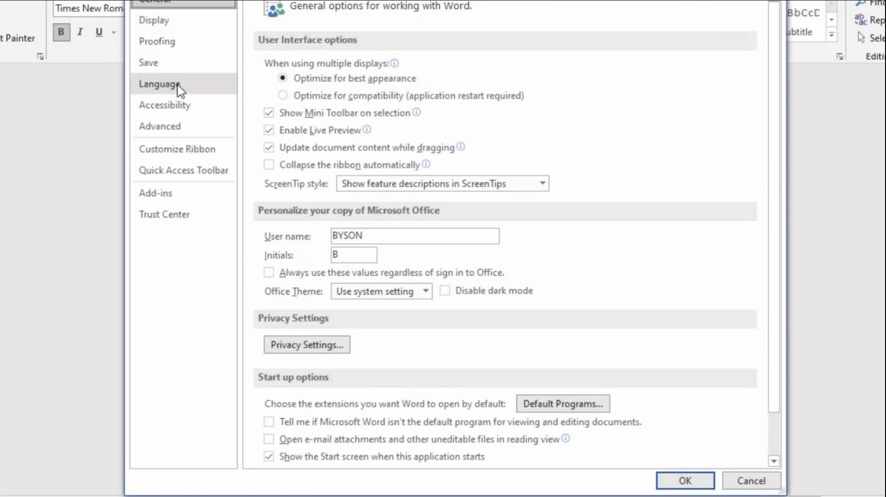
pyautogui.click(178, 86)
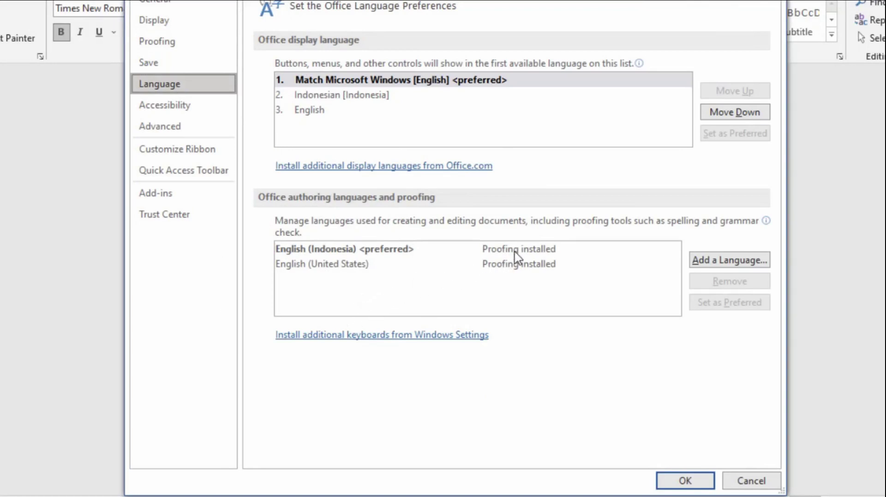
pyautogui.click(707, 253)
pyautogui.moveTo(583, 88); pyautogui.dragTo(583, 198)
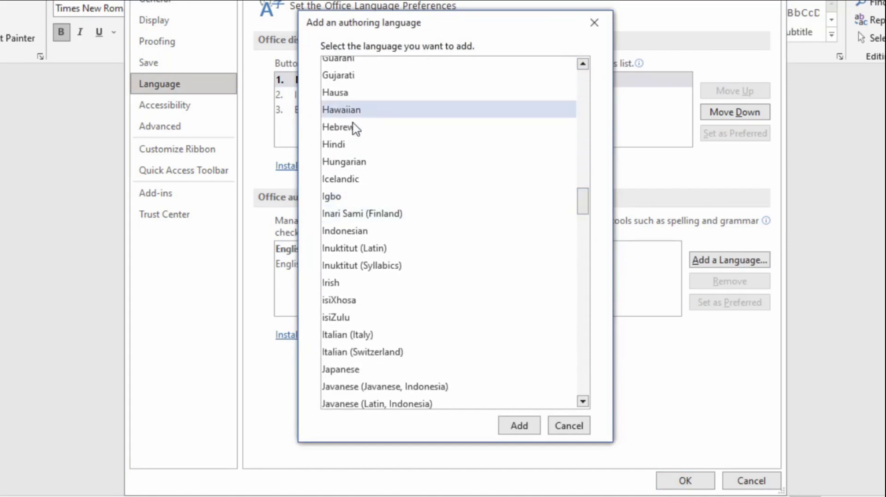
pyautogui.click(366, 237)
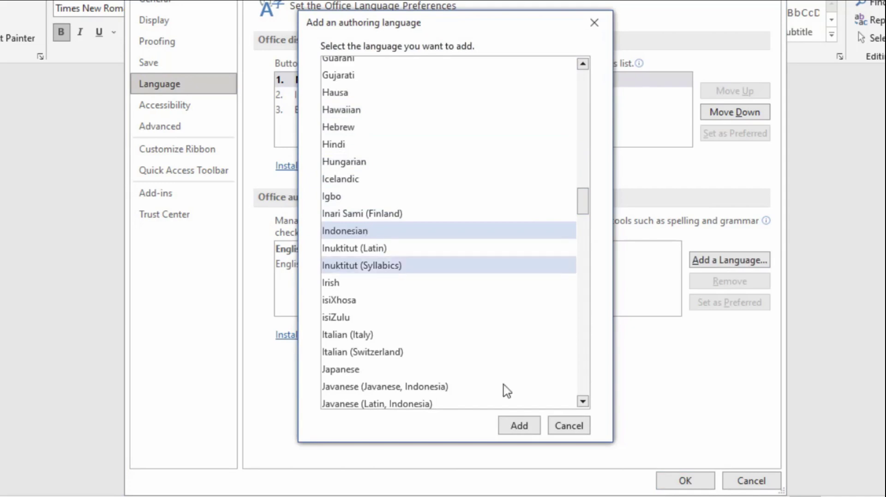
pyautogui.click(527, 425)
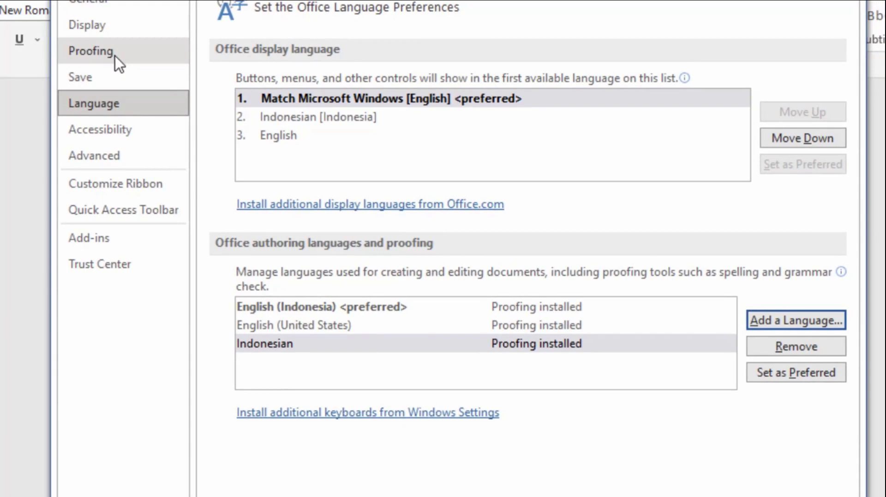
# On the Proofing page, review Custom Dictionaries without changes and keep 'Check spelling as you type' ticked
pyautogui.click(116, 57)
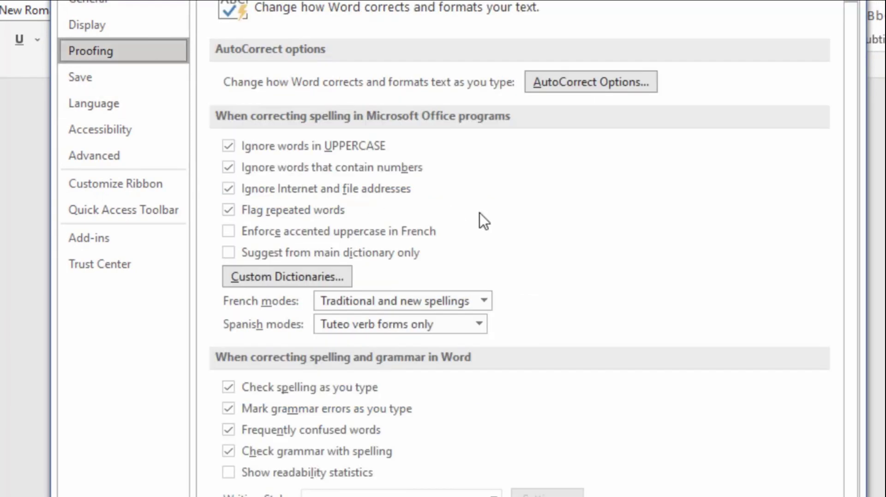
pyautogui.click(312, 270)
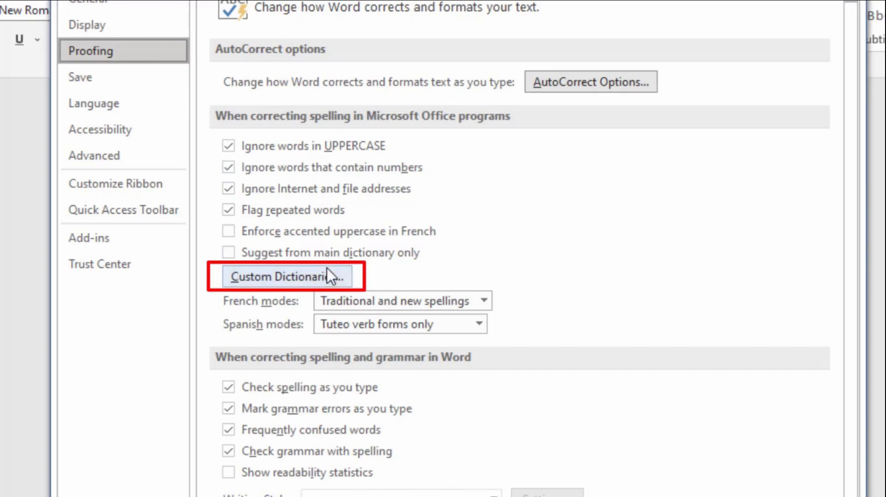
pyautogui.click(329, 276)
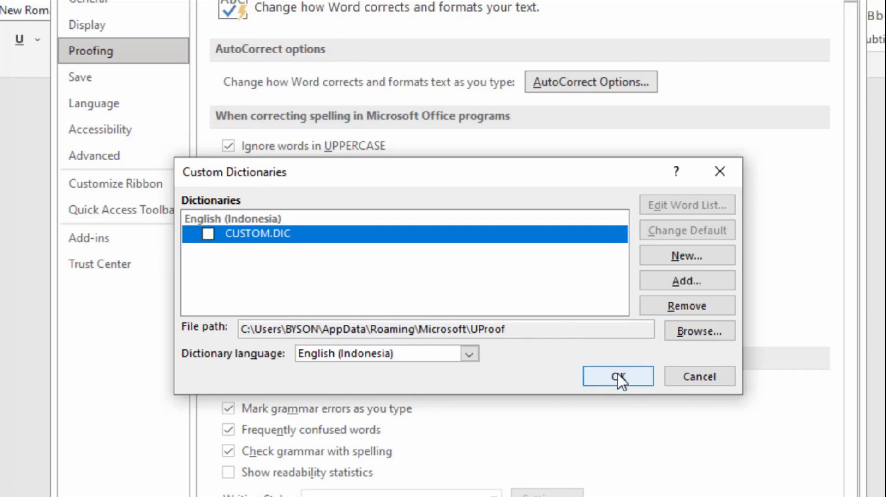
pyautogui.click(637, 375)
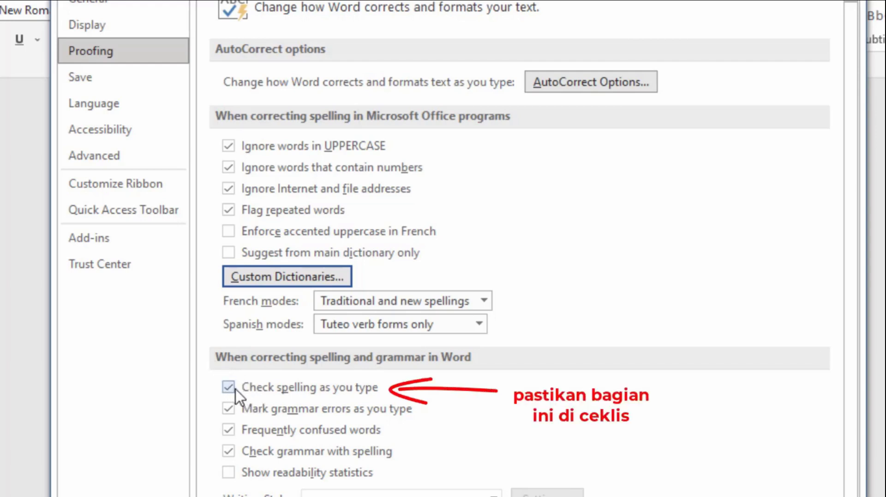
pyautogui.click(228, 388)
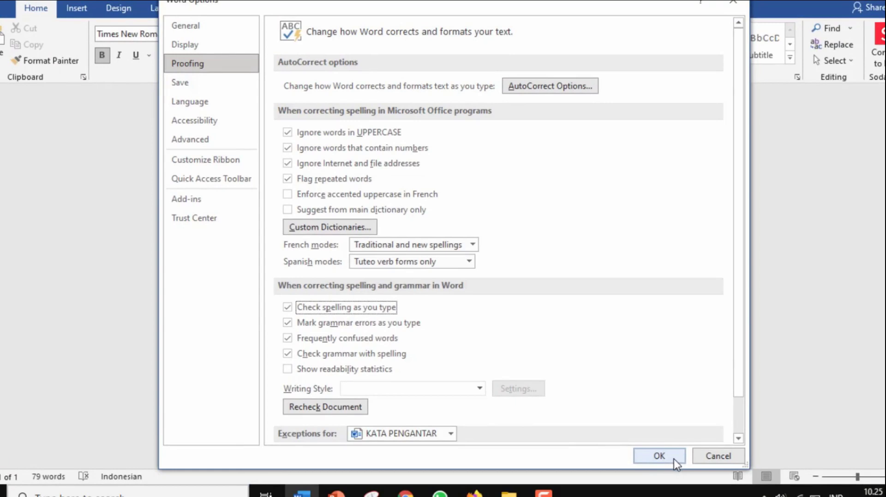
# Accept the new Word Options and restart notice, close Word, and reopen KATA PENGANTAR from its folder
pyautogui.click(674, 458)
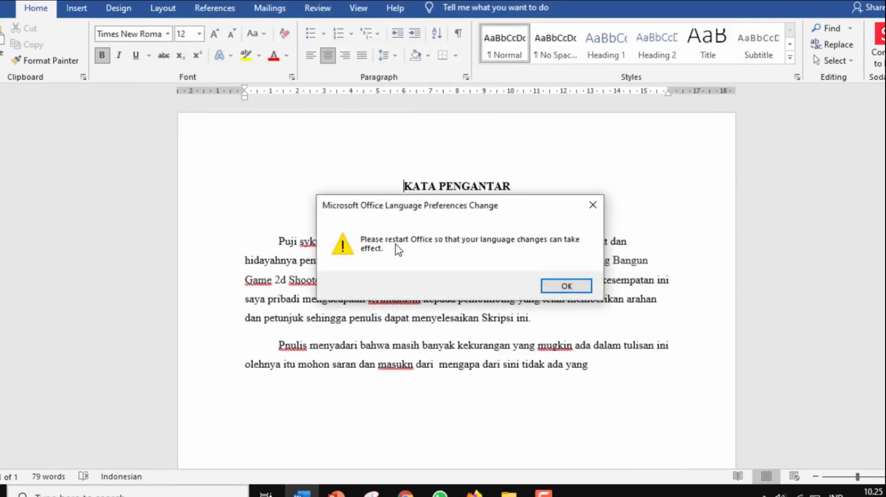
pyautogui.click(577, 289)
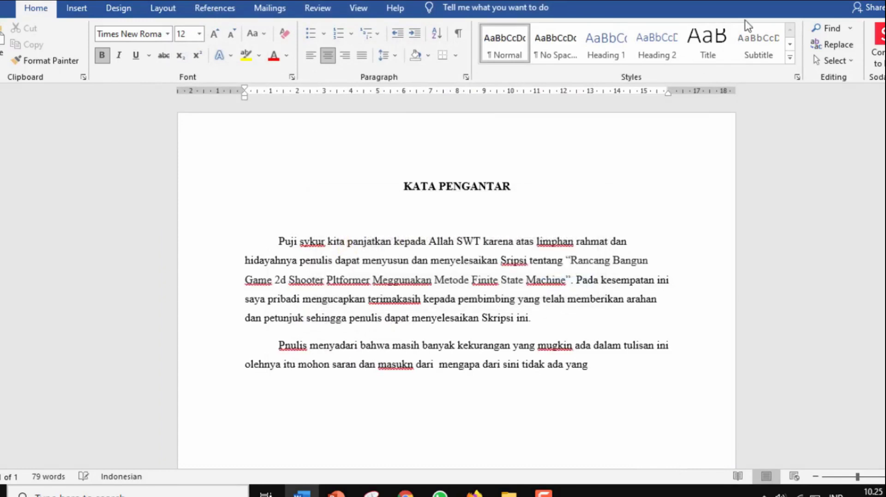
pyautogui.click(866, 14)
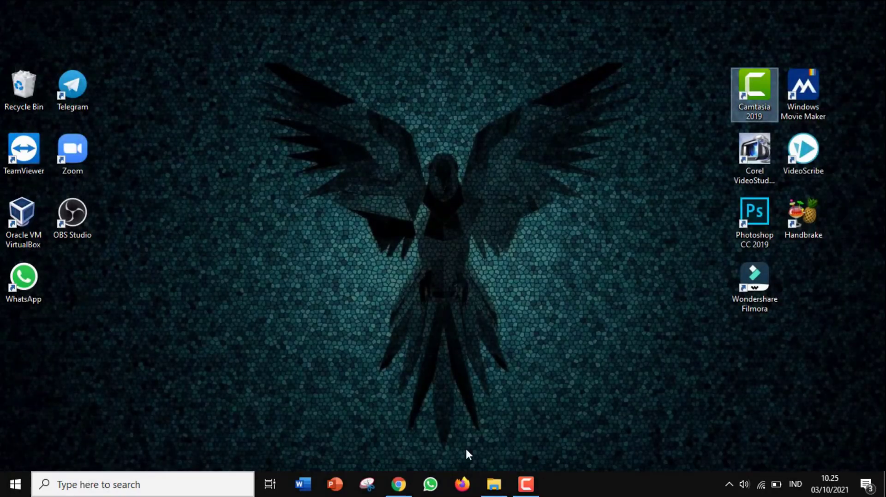
pyautogui.click(493, 484)
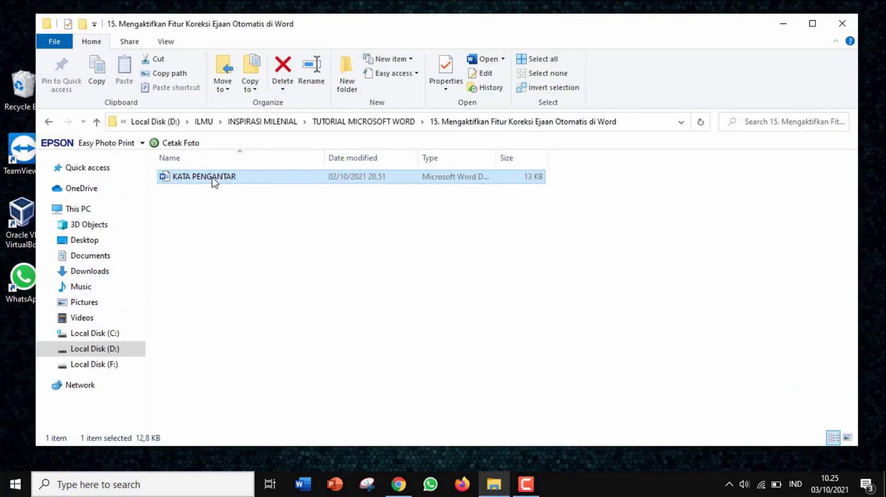
pyautogui.click(775, 25)
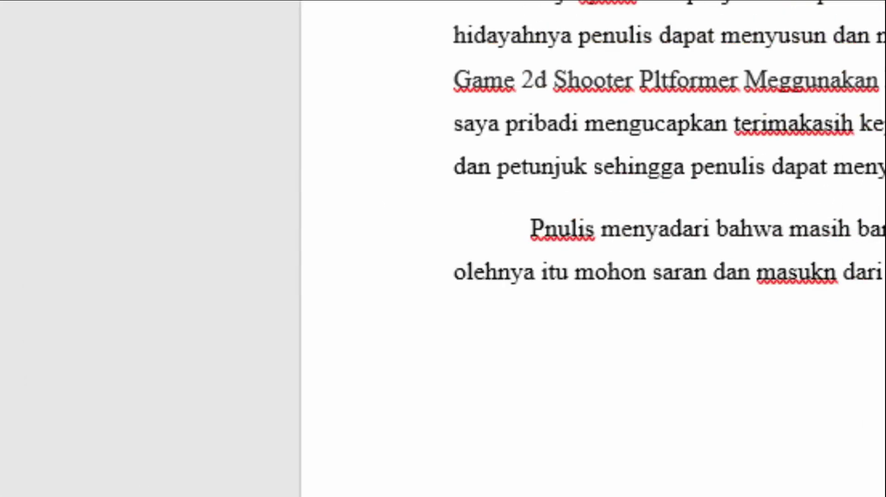
# In the Language dialog, set Indonesian as Word's default language, confirming with Yes and OK
pyautogui.click(378, 417)
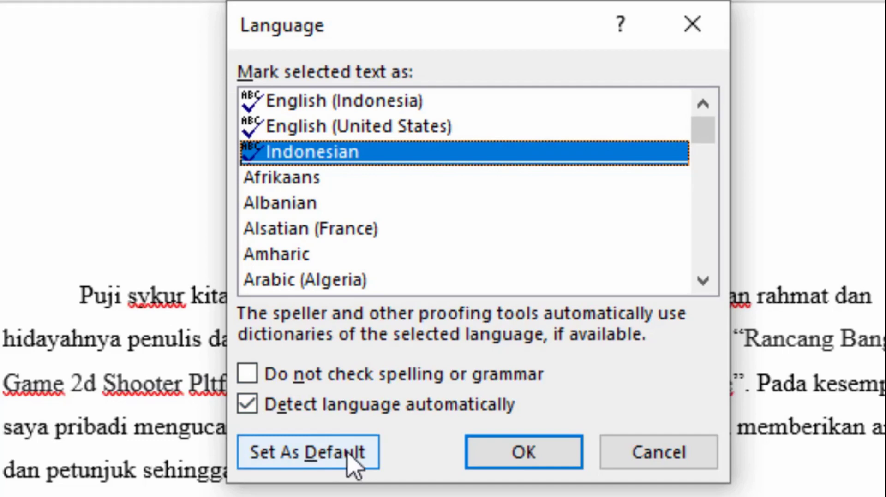
pyautogui.click(350, 464)
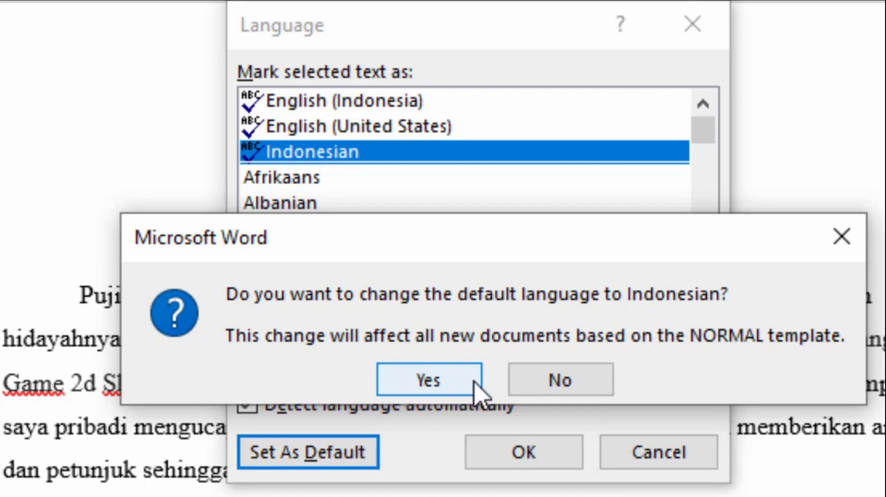
pyautogui.click(474, 384)
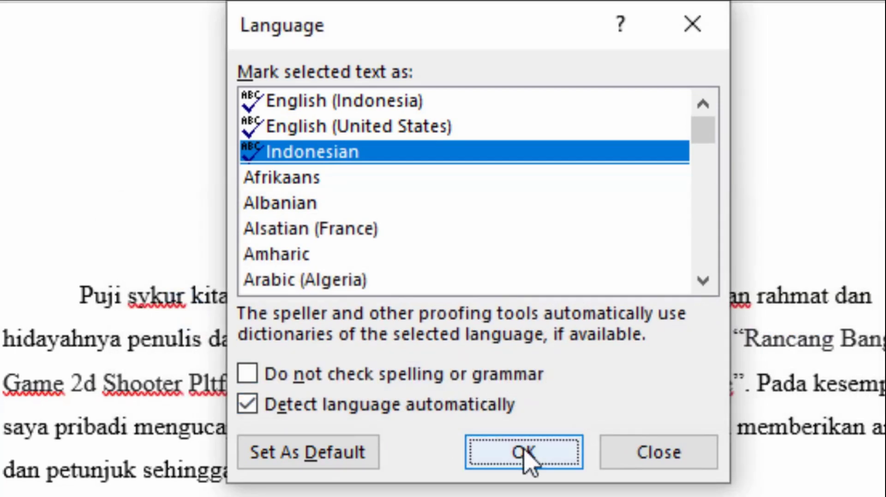
pyautogui.click(538, 452)
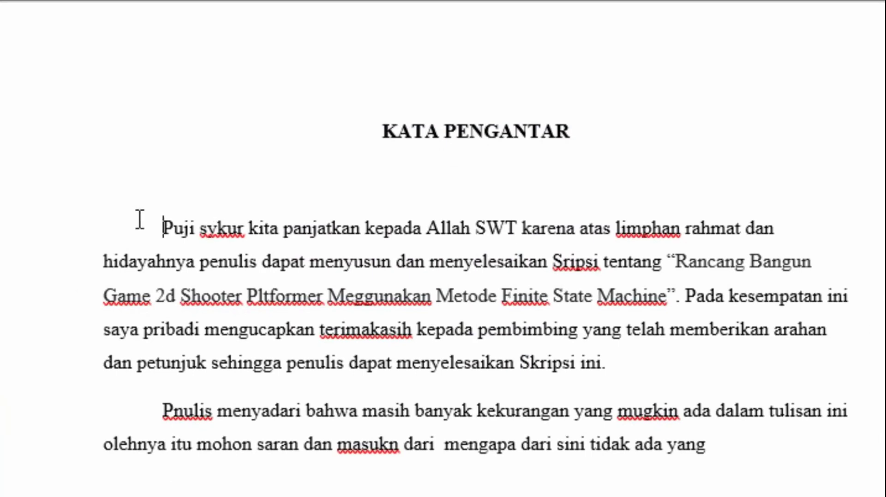
pyautogui.click(140, 220)
# Correct 'sykur' to 'syukur' and delete the extra space after it
pyautogui.click(218, 230)
pyautogui.write('u')
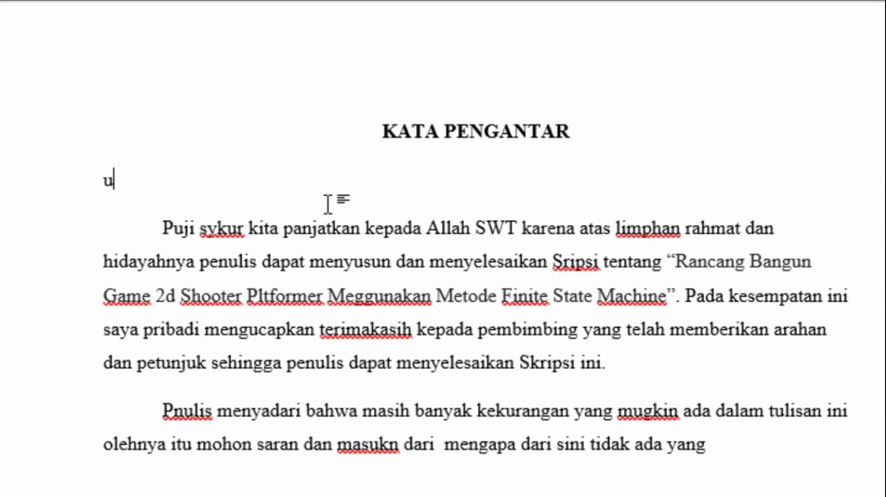
pyautogui.press('BackSpace')
pyautogui.click(210, 228)
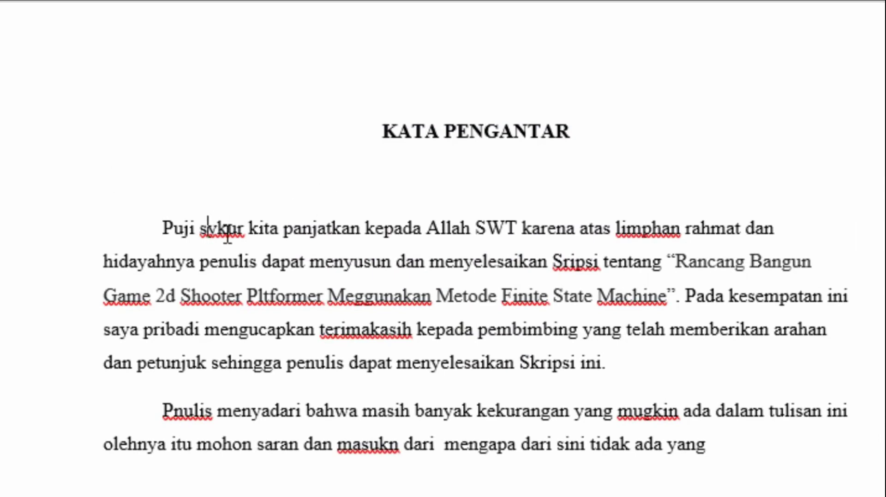
pyautogui.write('u')
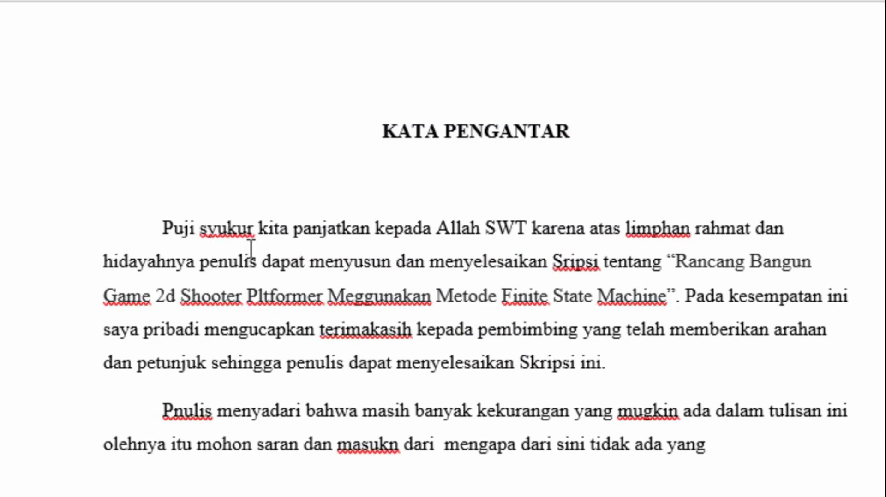
pyautogui.press('Right')
pyautogui.press('Right')
pyautogui.press('BackSpace')
# Insert the missing letters to fix limpahan, Skripsi, Menggunakan and Penulis
pyautogui.press('Right')
pyautogui.press('Right')
pyautogui.press('Right')
pyautogui.press('Right')
pyautogui.press('Right')
pyautogui.press('Right')
pyautogui.press('Right')
pyautogui.press('Right')
pyautogui.press('Right')
pyautogui.press('Right')
pyautogui.press('Right')
pyautogui.press('Right')
pyautogui.write('a')
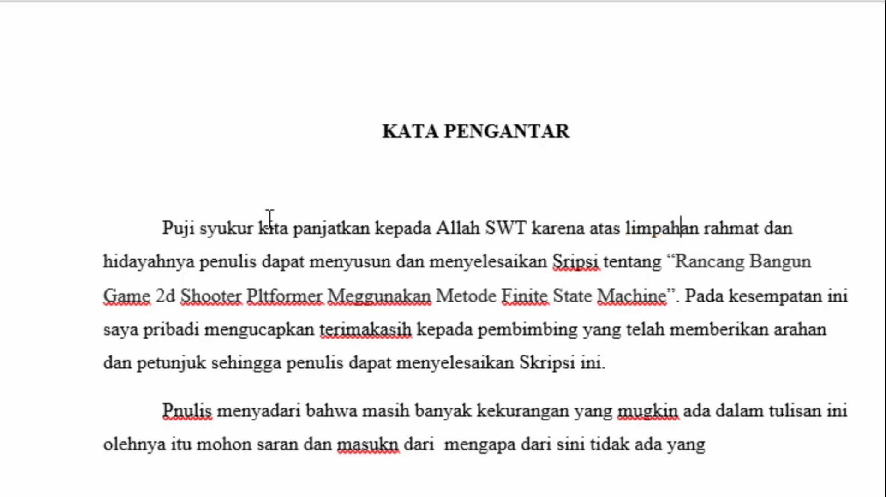
pyautogui.press('Right')
pyautogui.press('Right')
pyautogui.press('Right')
pyautogui.press('Right')
pyautogui.press('Right')
pyautogui.press('Right')
pyautogui.press('Right')
pyautogui.press('Right')
pyautogui.press('Right')
pyautogui.press('Right')
pyautogui.press('Right')
pyautogui.press('Right')
pyautogui.write('k')
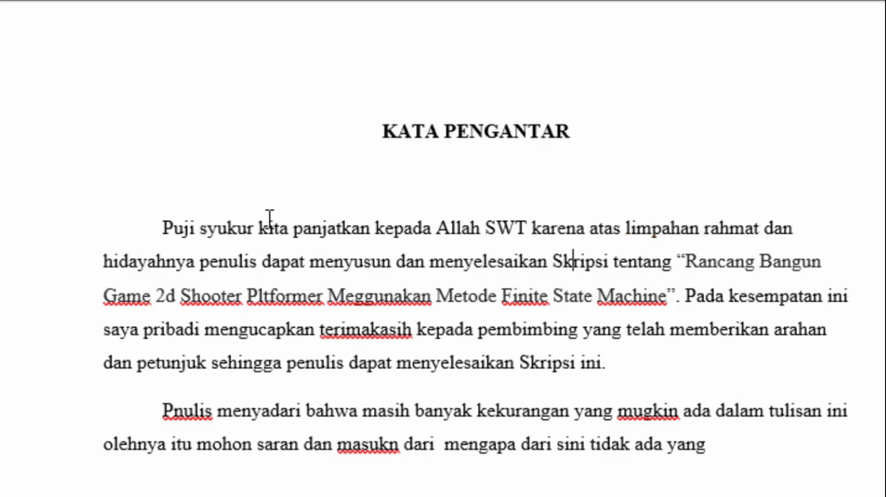
pyautogui.press('Right')
pyautogui.press('Right')
pyautogui.press('Right')
pyautogui.press('Right')
pyautogui.press('Right')
pyautogui.press('Right')
pyautogui.press('Right')
pyautogui.press('Right')
pyautogui.press('Right')
pyautogui.press('Right')
pyautogui.press('Right')
pyautogui.press('Right')
pyautogui.press('Right')
pyautogui.write('n')
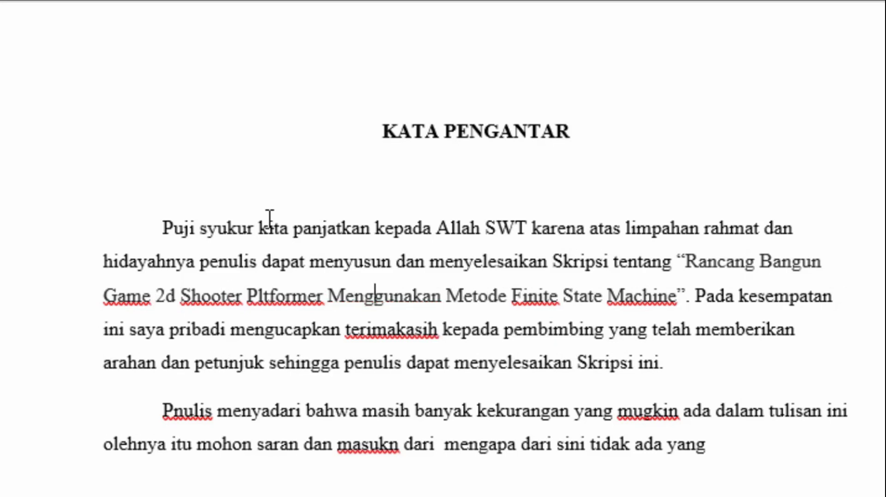
pyautogui.press('Right')
pyautogui.press('Right')
pyautogui.press('Right')
pyautogui.press('Right')
pyautogui.press('Right')
pyautogui.press('Right')
pyautogui.press('Right')
pyautogui.press('Right')
pyautogui.press('Right')
pyautogui.press('Right')
pyautogui.press('Right')
pyautogui.press('Right')
pyautogui.press('Right')
pyautogui.press('Right')
pyautogui.press('Right')
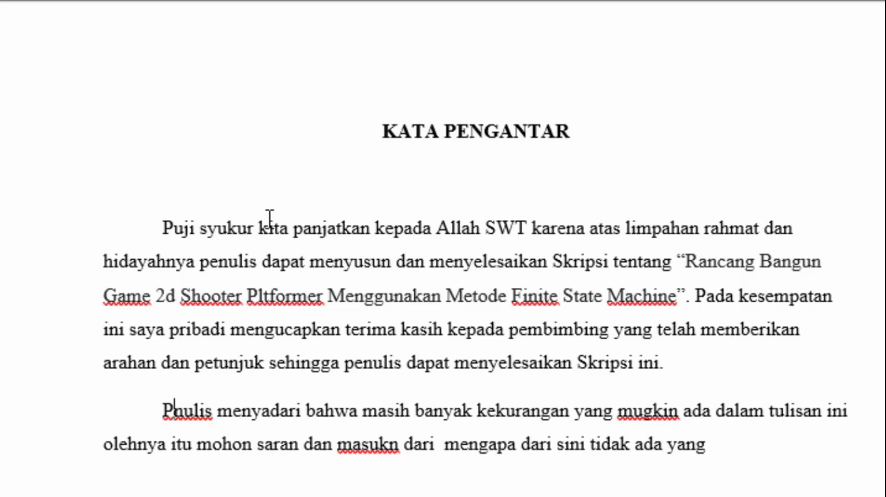
pyautogui.write('e')
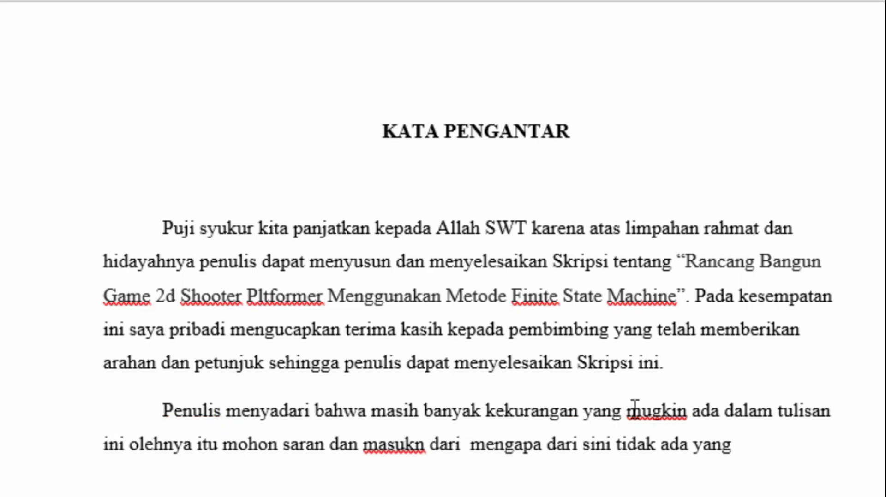
# Correct 'mugkin' to 'mungkin' and 'masukn' to 'masukan'
pyautogui.click(652, 412)
pyautogui.write('n')
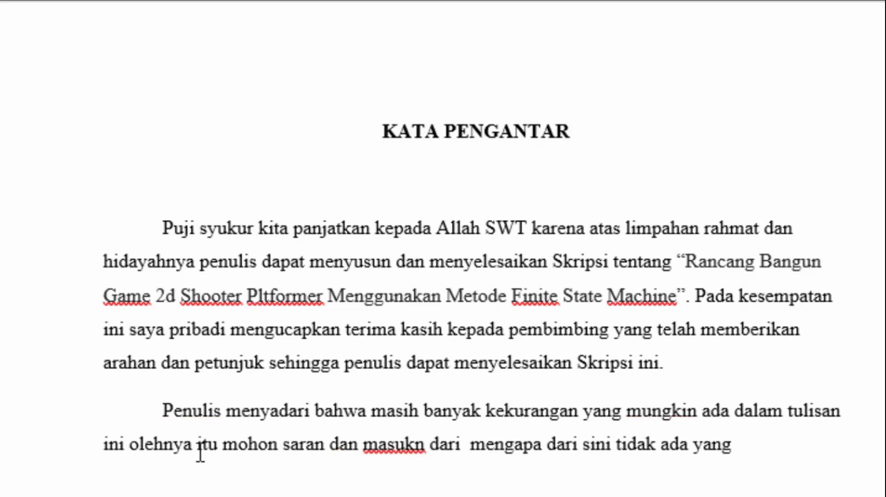
pyautogui.click(415, 446)
pyautogui.write('a')
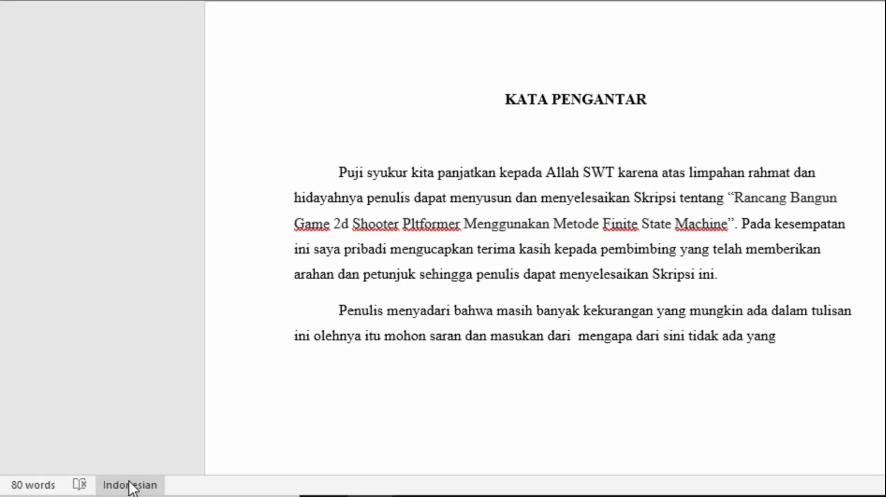
# Mark the text as English (United States) and make it Word's default language
pyautogui.click(130, 485)
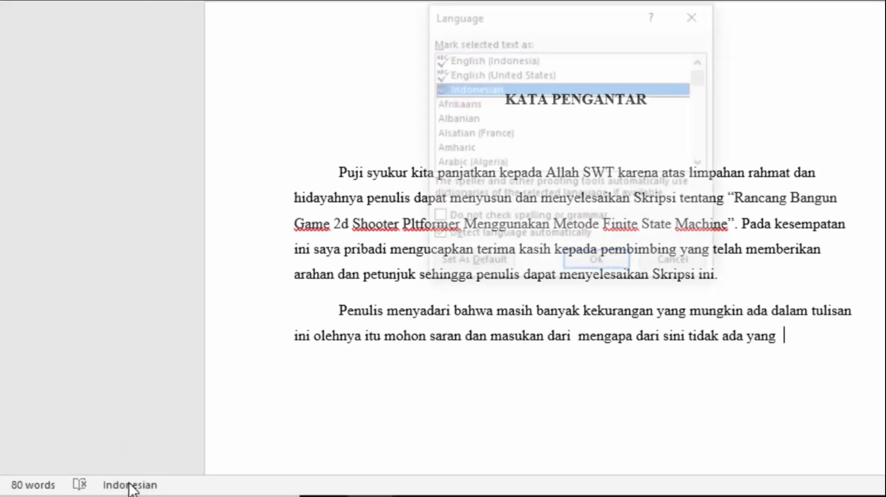
pyautogui.click(473, 72)
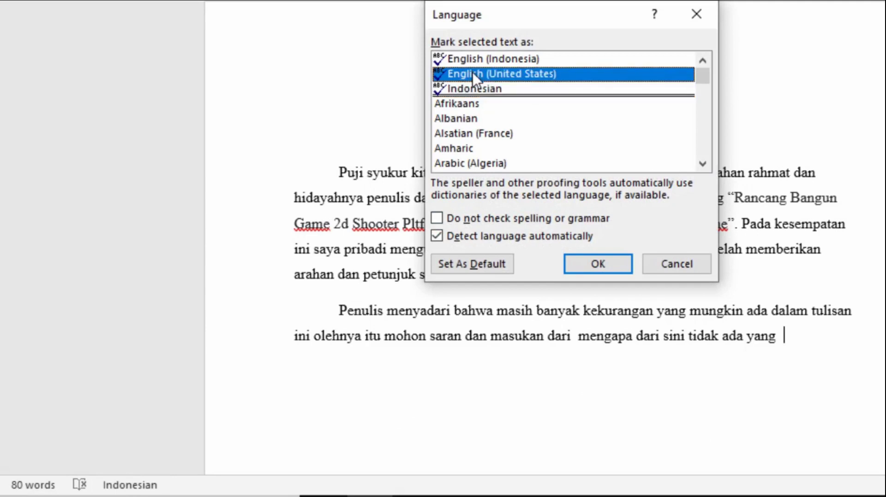
pyautogui.click(467, 266)
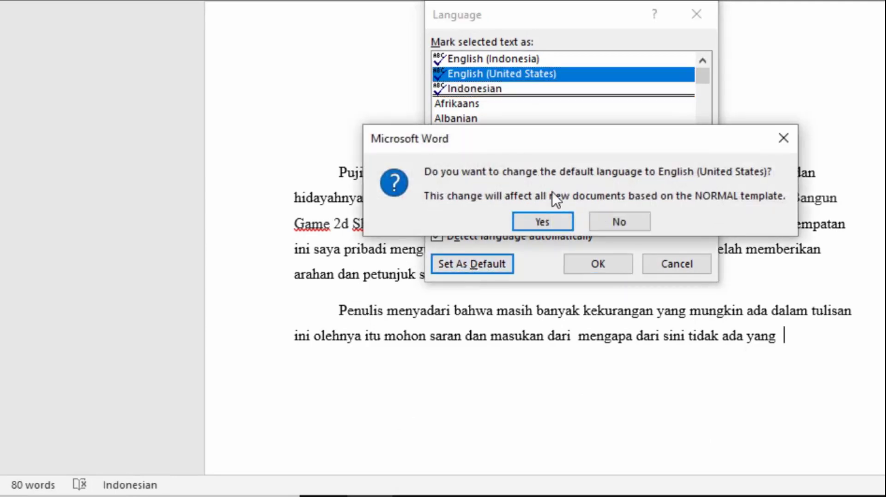
pyautogui.click(552, 217)
pyautogui.click(572, 262)
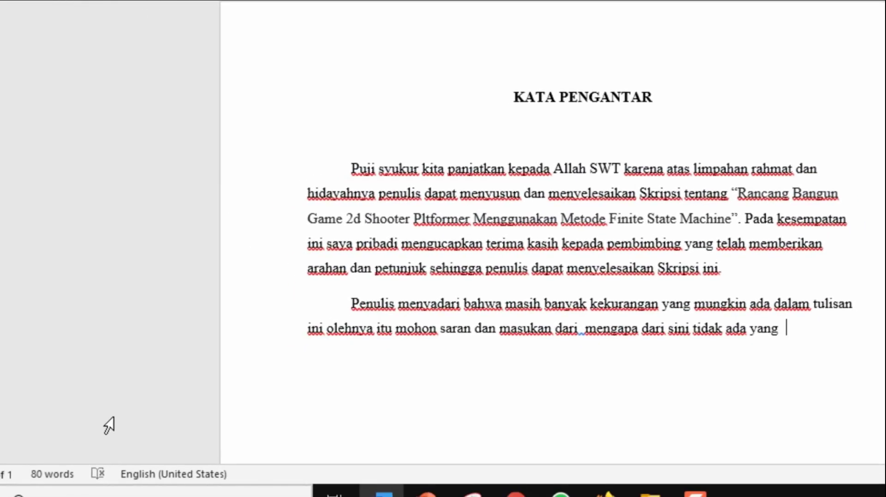
# Tick 'Do not check spelling or grammar' in the Language dialog and set it as the default
pyautogui.click(187, 475)
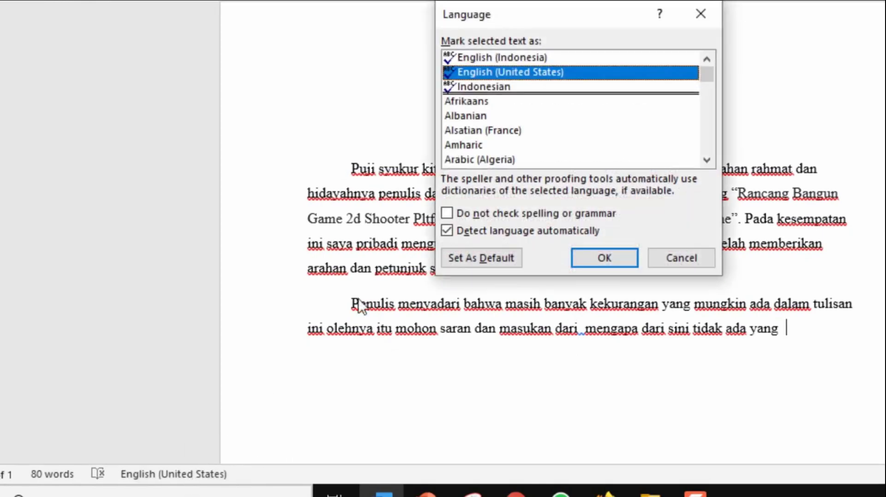
pyautogui.click(448, 214)
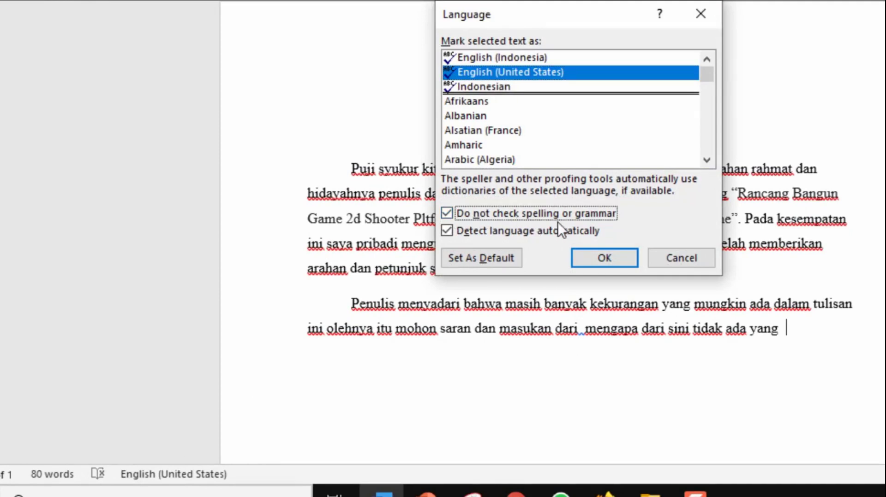
pyautogui.click(477, 257)
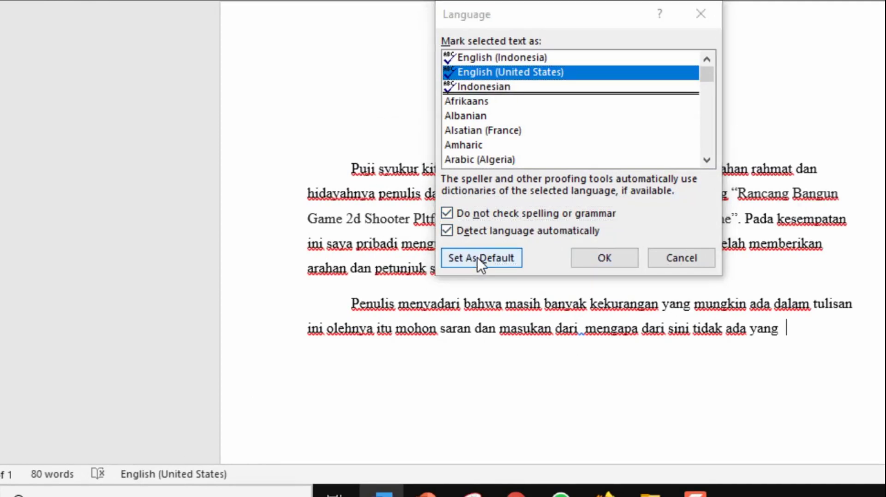
pyautogui.click(563, 218)
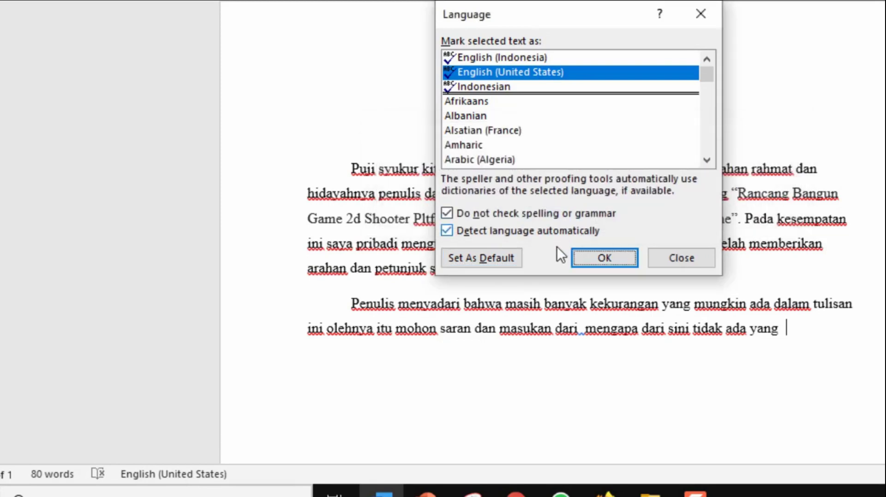
pyautogui.click(604, 261)
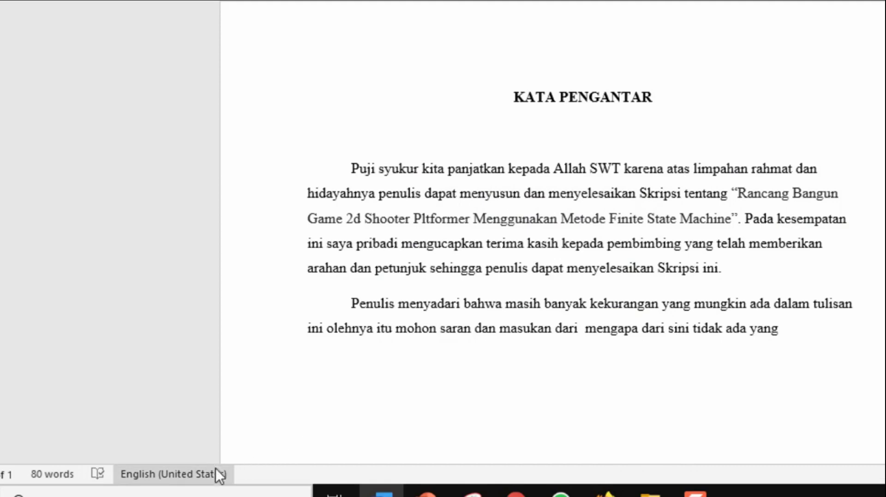
# Select Indonesian, re-enable spelling and grammar checking, and set it as the default
pyautogui.click(203, 473)
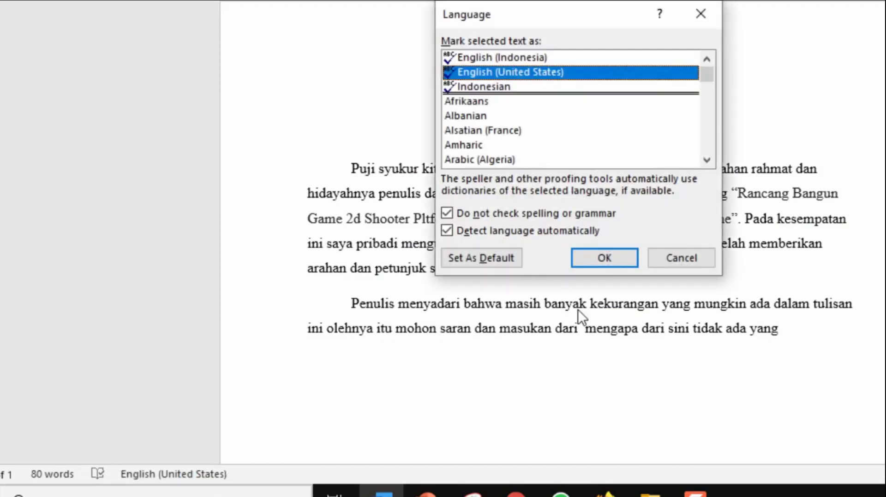
pyautogui.click(492, 86)
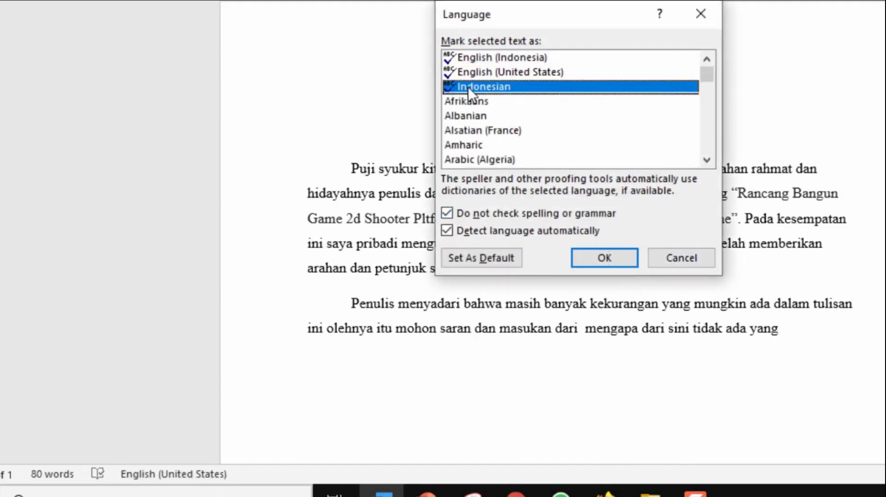
pyautogui.click(448, 211)
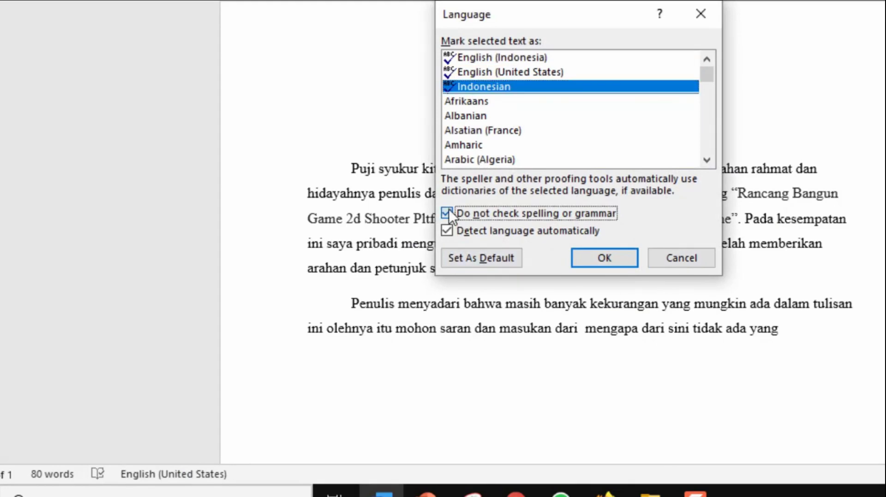
pyautogui.click(484, 260)
pyautogui.click(544, 215)
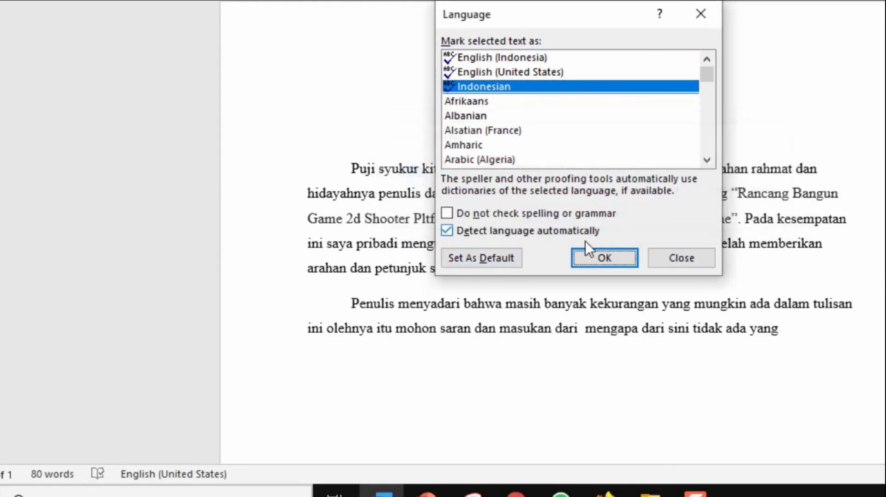
pyautogui.click(591, 258)
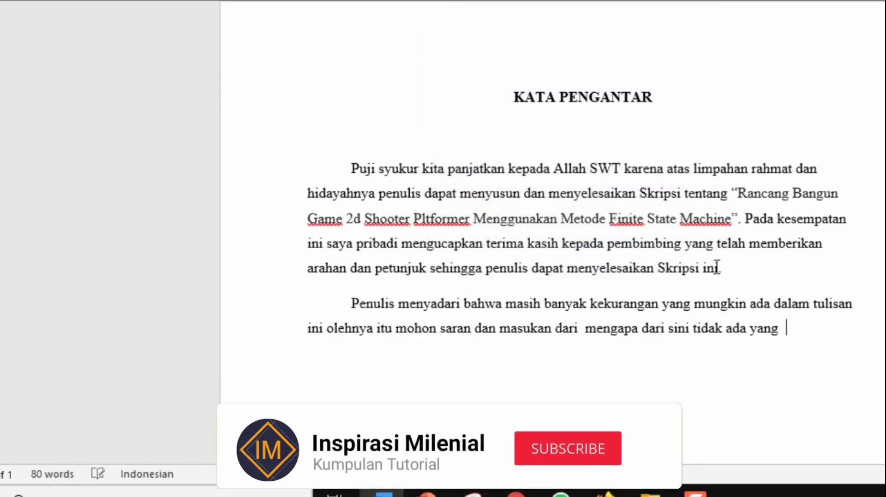